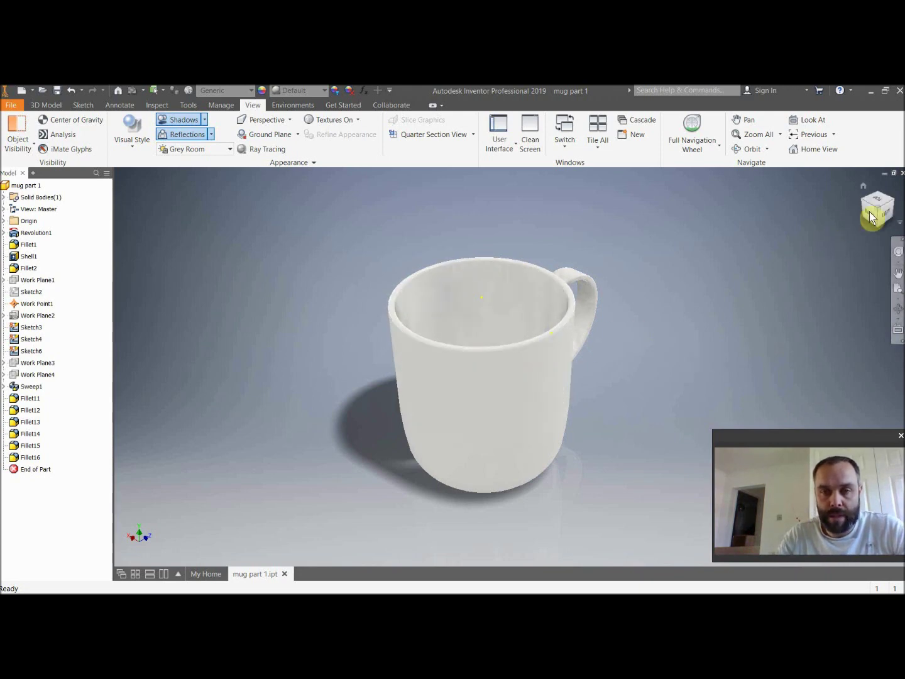
# Step: Orbit the mug to view it from beneath and roll End of Part back above the fillets
pyautogui.keyDown('shift'); pyautogui.moveTo(541, 352); pyautogui.dragTo(511, 366, button='middle'); pyautogui.keyUp('shift')
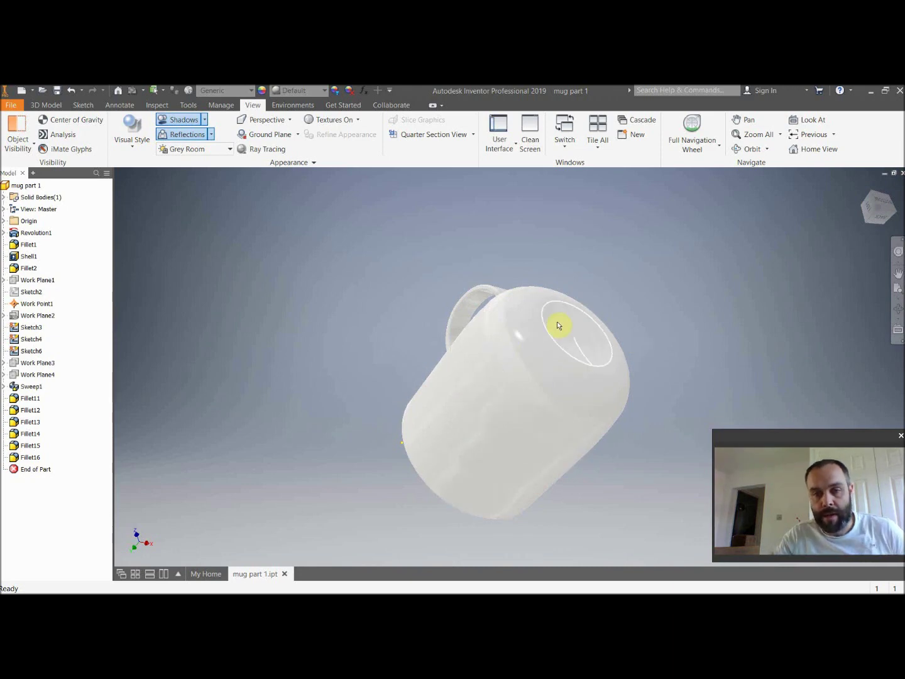
pyautogui.moveTo(17, 472); pyautogui.dragTo(53, 243)
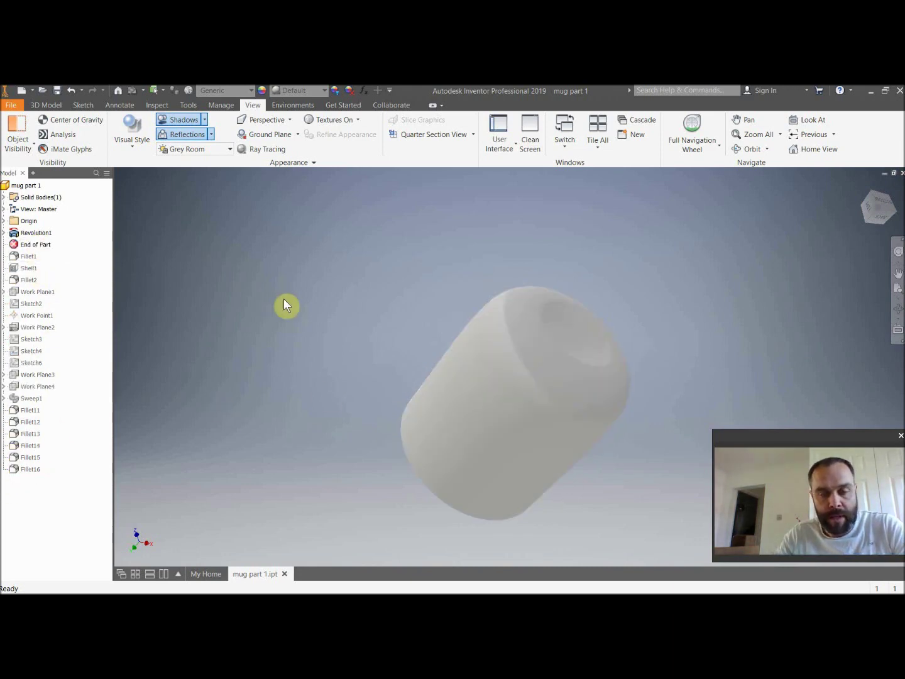
# Step: Return to a side view and open Revolution1's Sketch1, zoomed to the mug's half-profile
pyautogui.moveTo(881, 204); pyautogui.dragTo(522, 396)
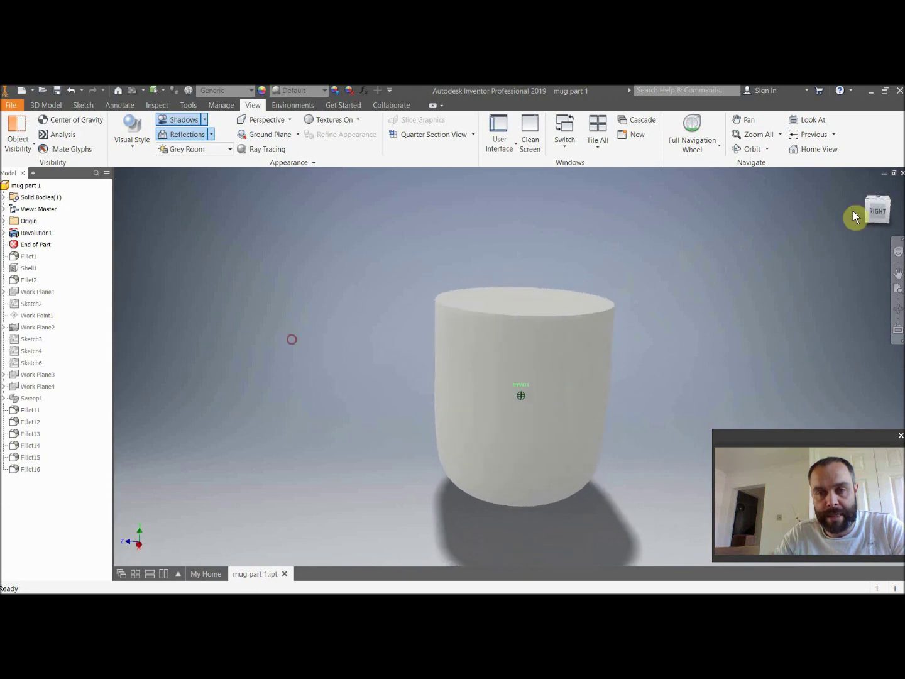
pyautogui.click(4, 233)
pyautogui.doubleClick(35, 245)
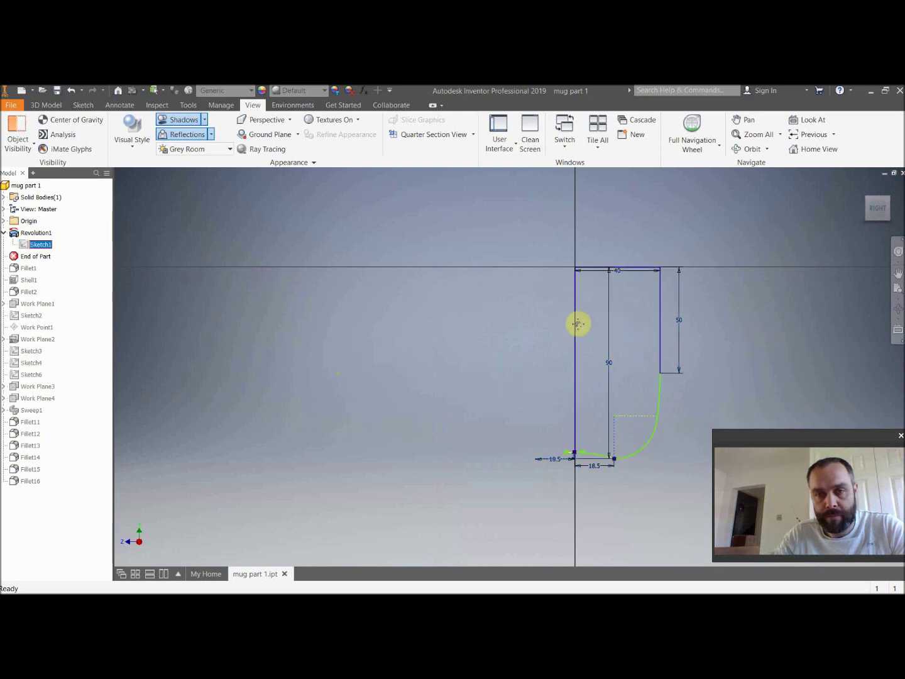
pyautogui.scroll(5, 492, 348)
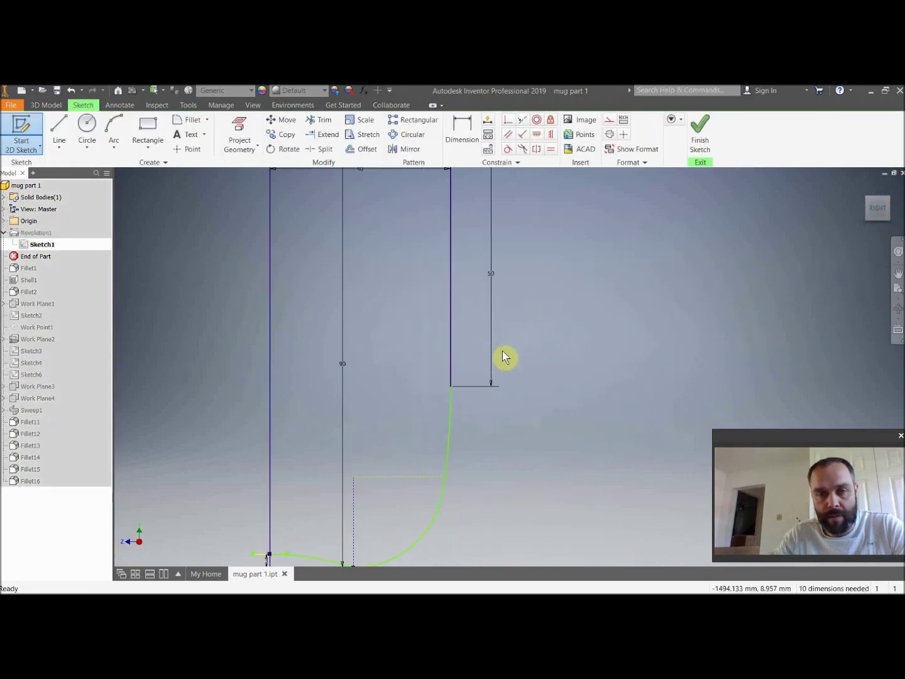
pyautogui.scroll(-3, 503, 357)
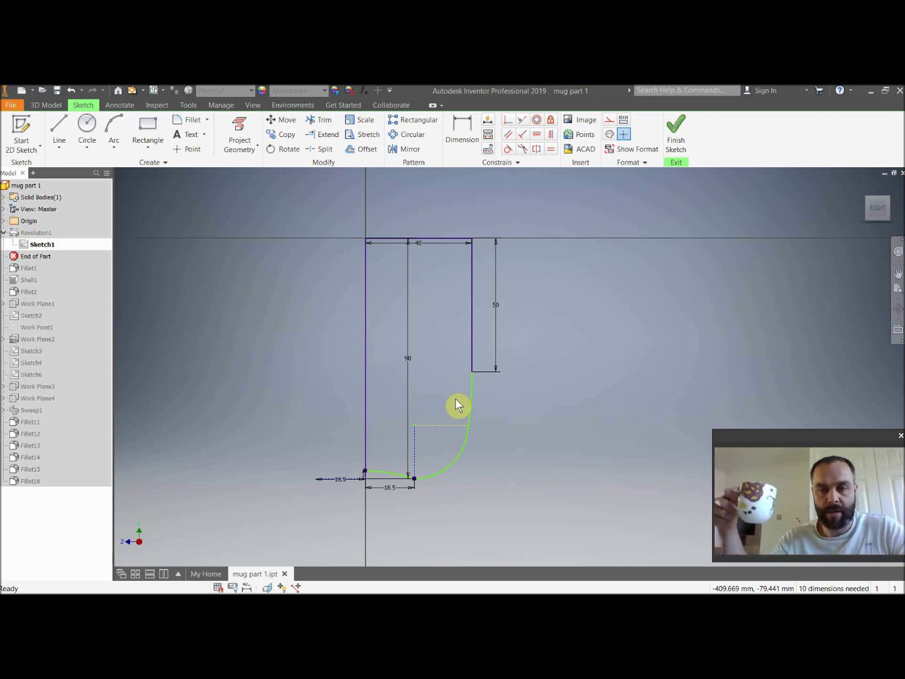
pyautogui.click(367, 295)
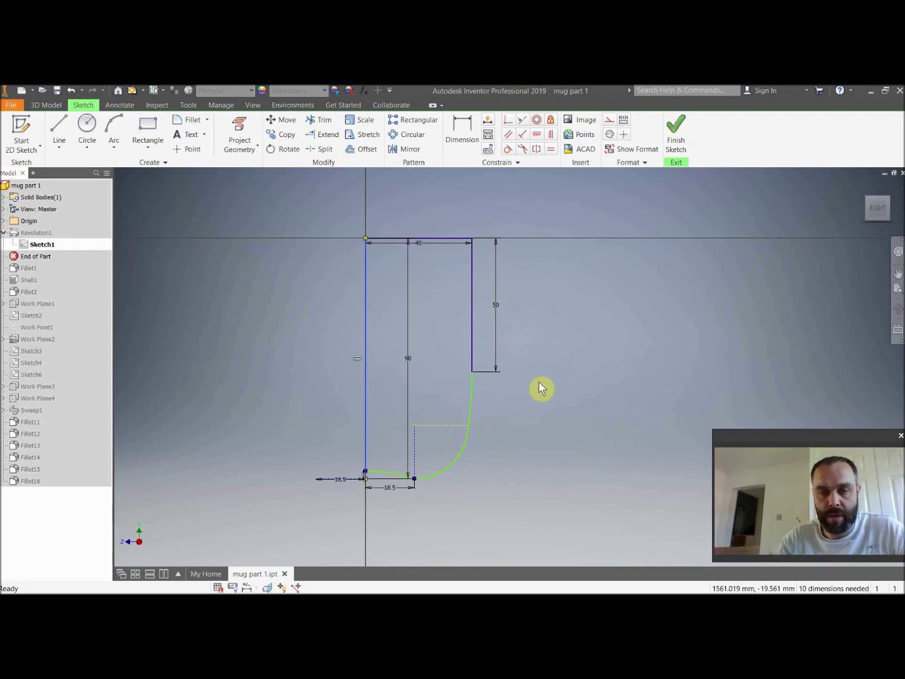
# Step: Create Part1 from the Metric Standard (mm).ipt part template
pyautogui.click(13, 106)
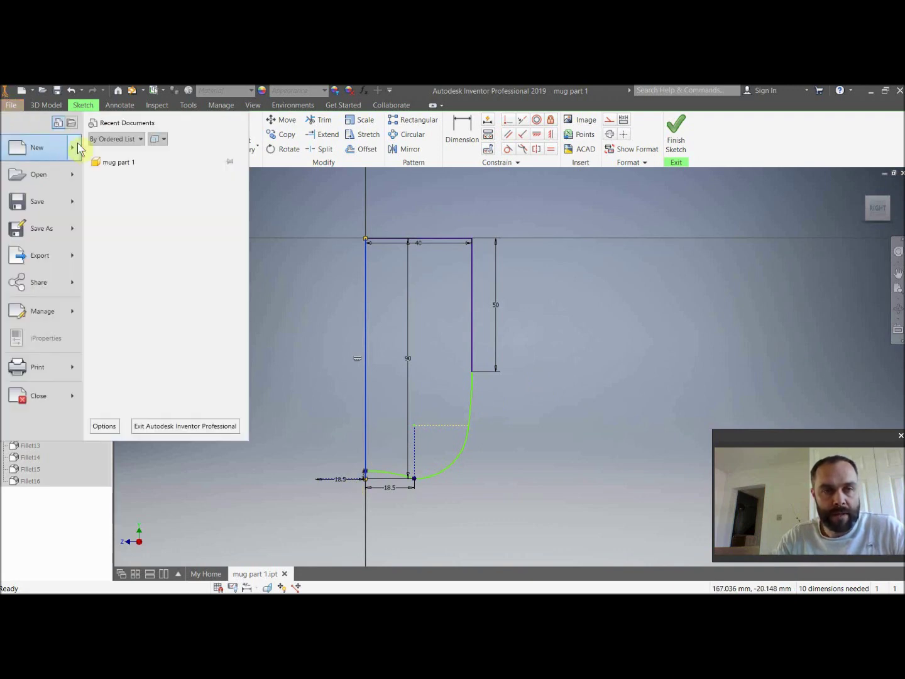
pyautogui.moveTo(78, 146)
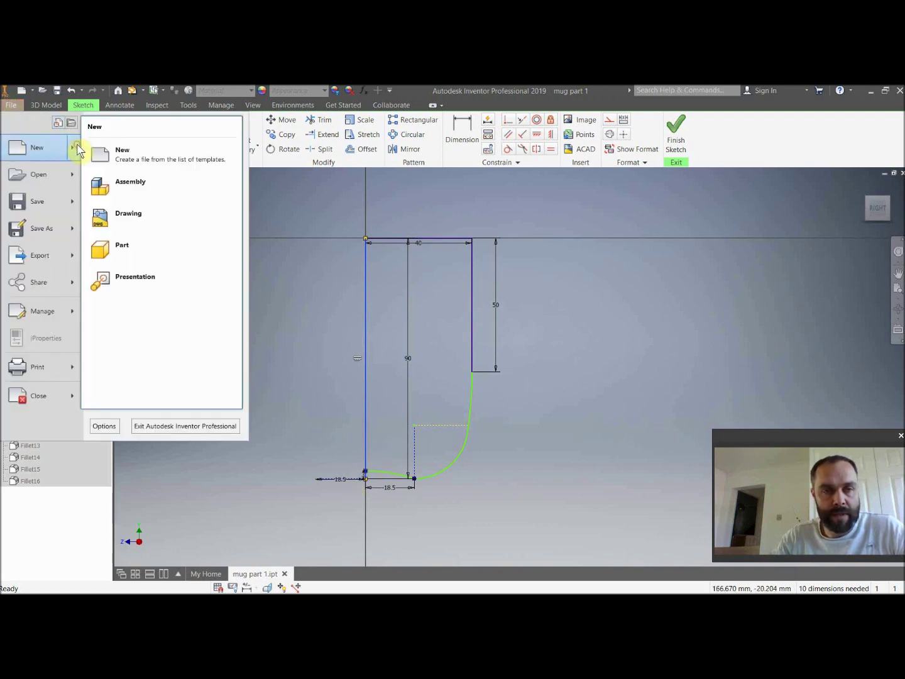
pyautogui.click(133, 158)
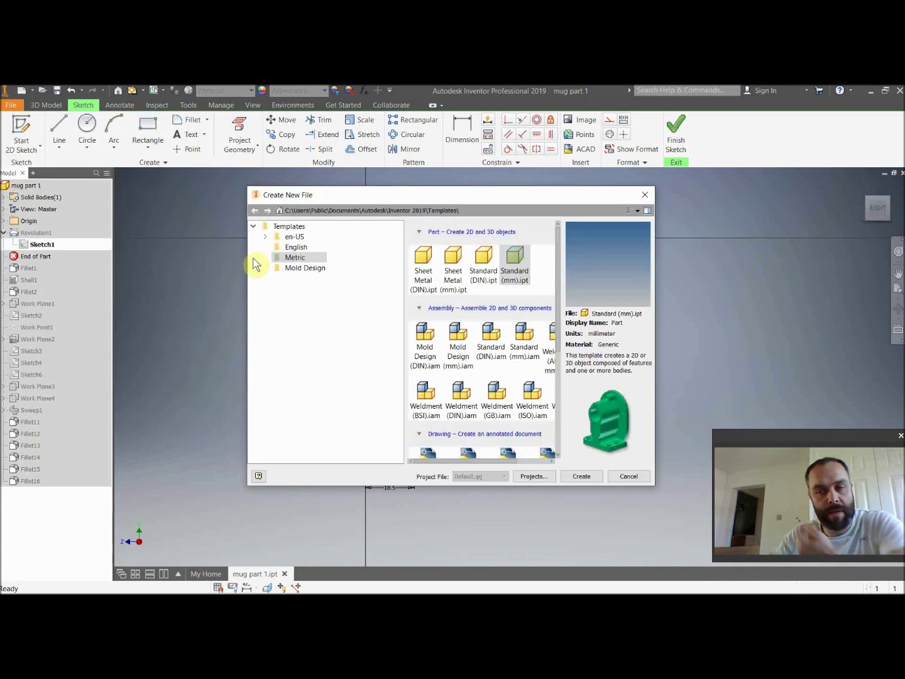
pyautogui.click(299, 260)
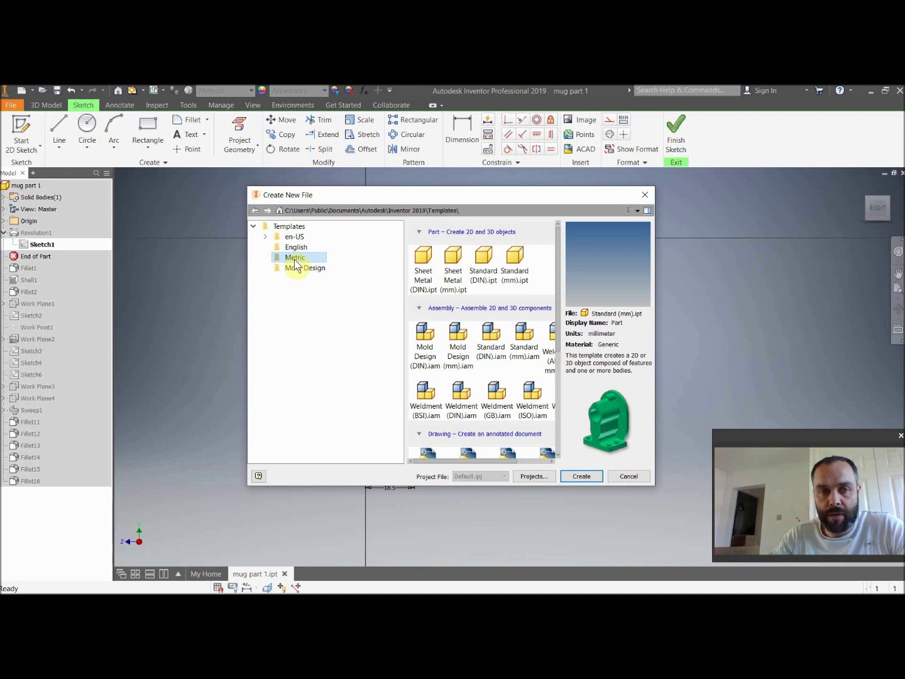
pyautogui.click(516, 265)
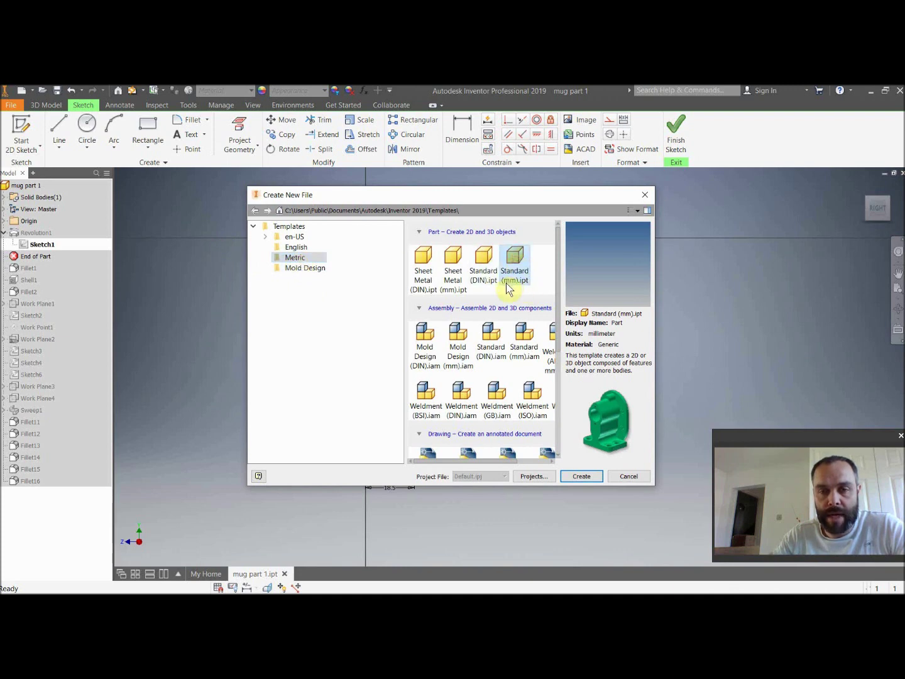
pyautogui.click(577, 476)
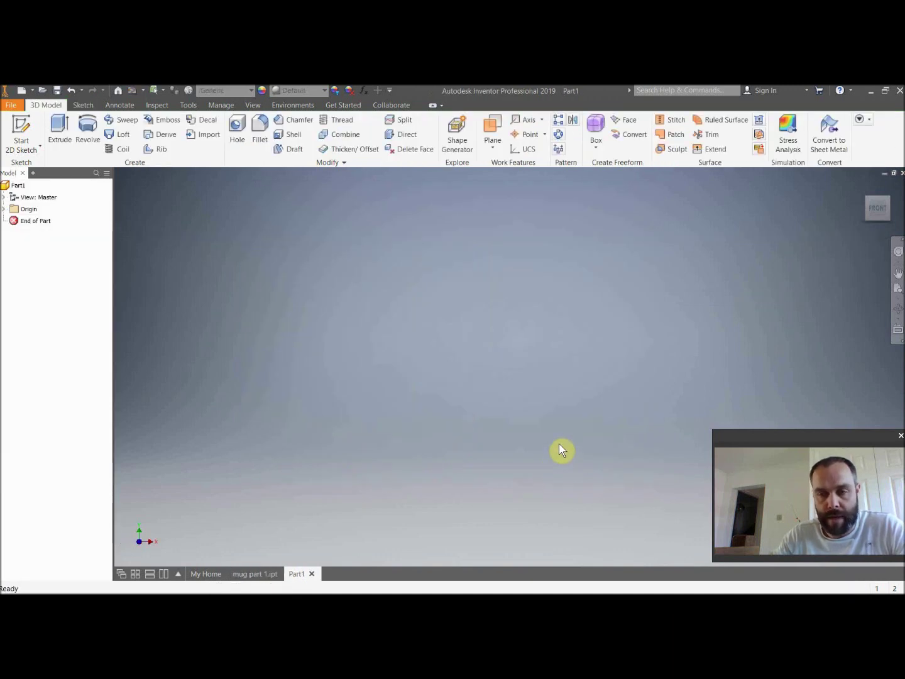
# Step: Glance at mug part 1, then start a new 2D sketch on Part1's YZ plane
pyautogui.click(255, 574)
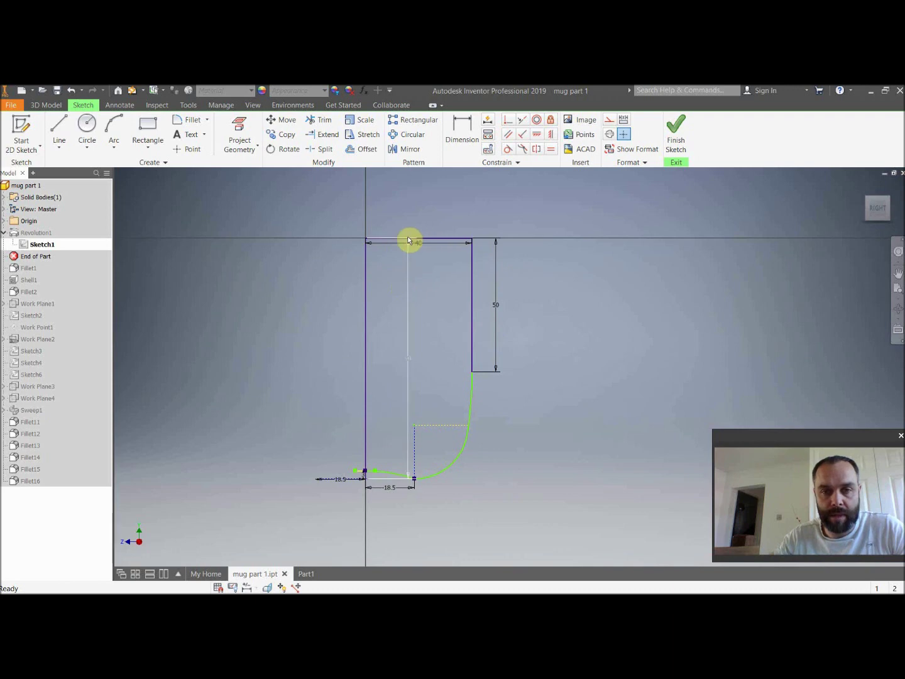
pyautogui.click(307, 574)
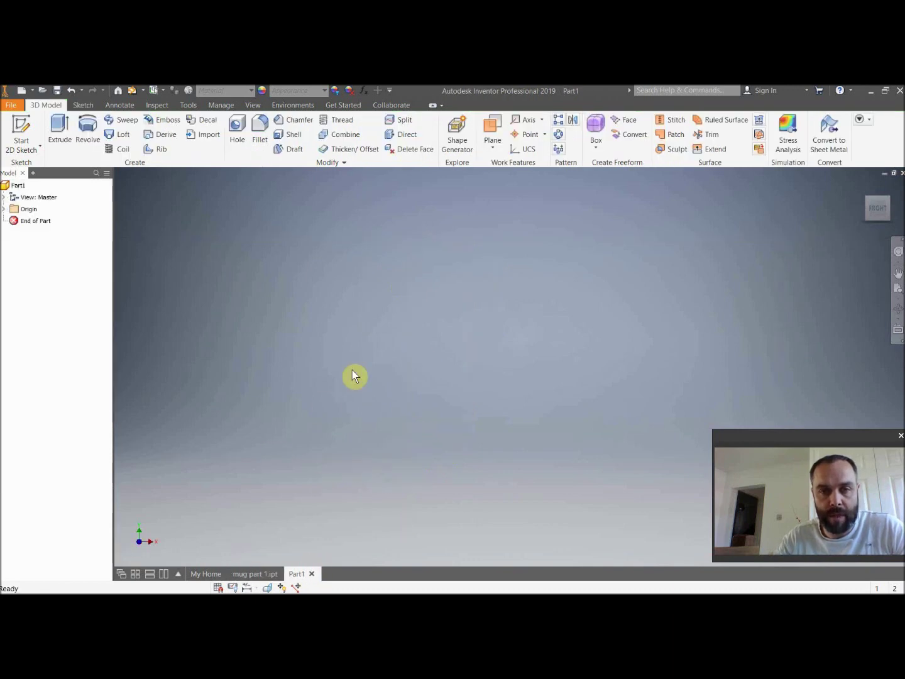
pyautogui.click(25, 149)
pyautogui.click(23, 167)
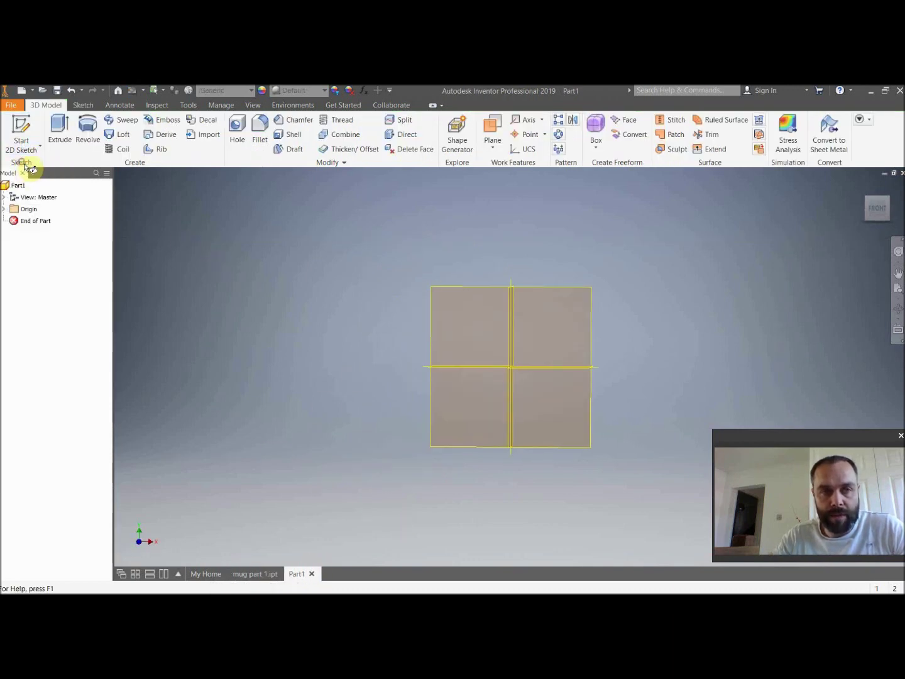
pyautogui.click(441, 292)
# Step: Draw a 40 by 90 mm construction rectangle with one corner at the origin
pyautogui.moveTo(675, 370)
pyautogui.mouseDown(button='middle')
pyautogui.moveTo(377, 248)
pyautogui.moveTo(461, 227)
pyautogui.moveTo(432, 233)
pyautogui.mouseUp(button='middle')
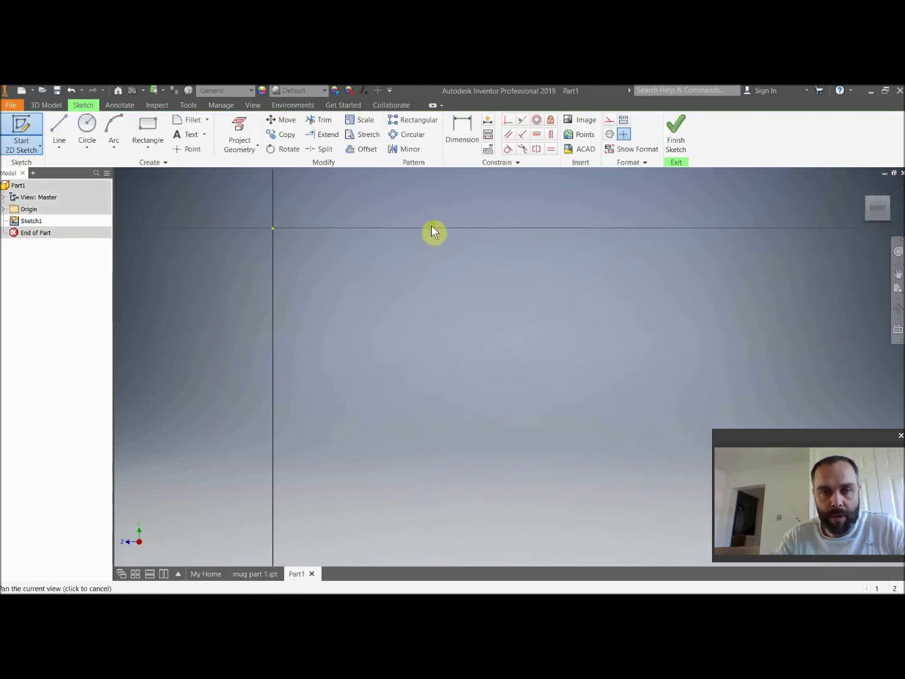
pyautogui.click(158, 137)
pyautogui.click(609, 119)
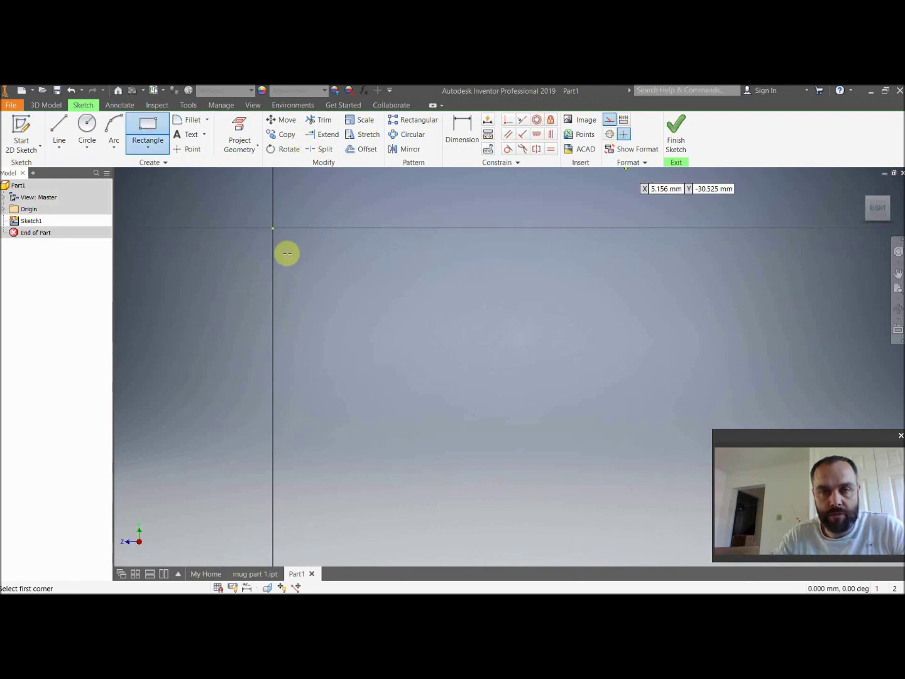
pyautogui.click(273, 228)
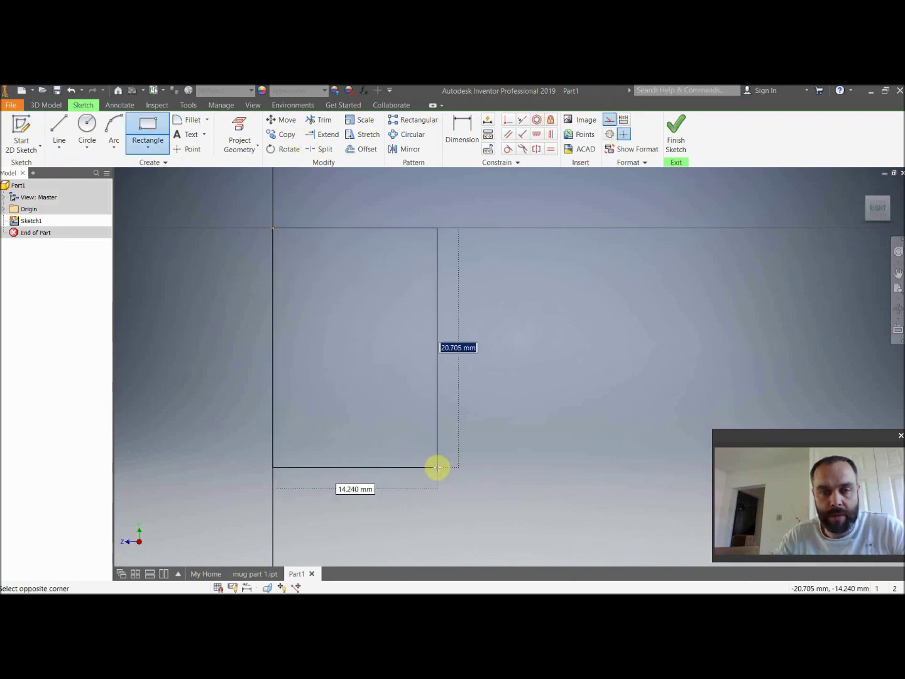
pyautogui.write('90')
pyautogui.press('Tab')
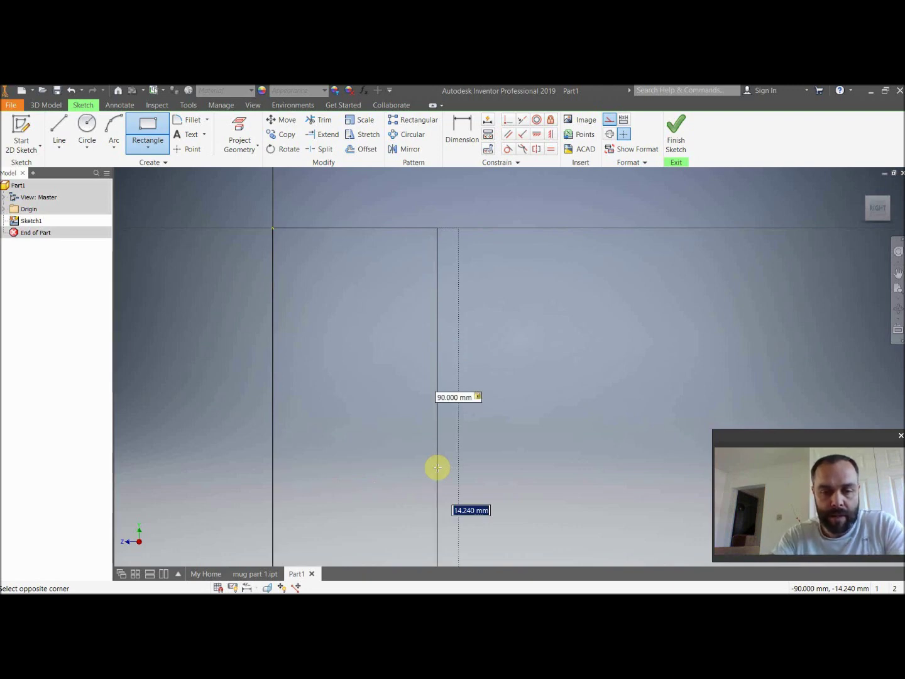
pyautogui.write('40')
pyautogui.press('Return')
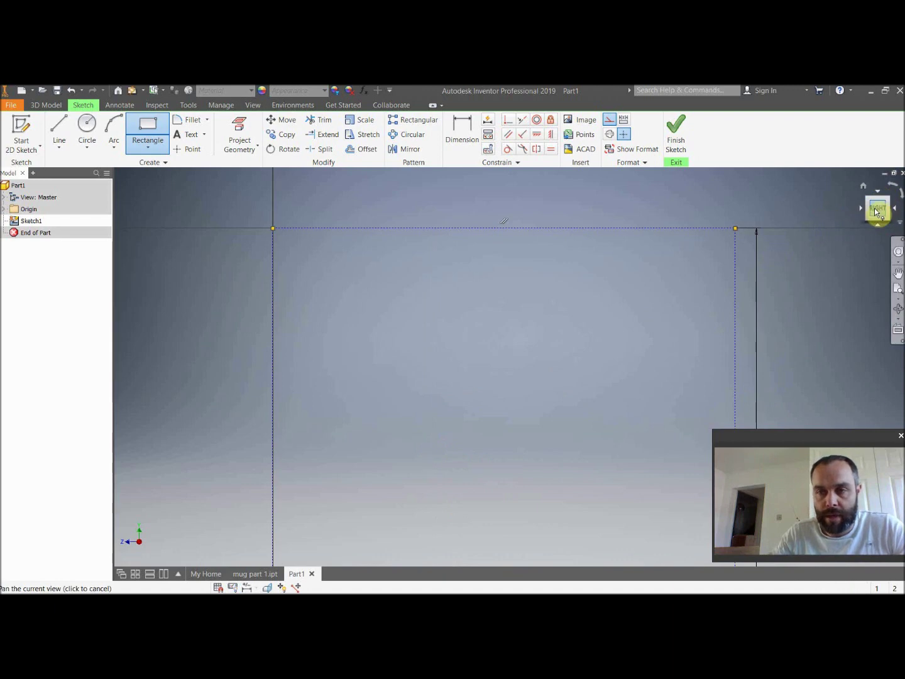
# Step: Fit the rectangle in view and compare it against the mug part 1 reference sketch
pyautogui.click(876, 212)
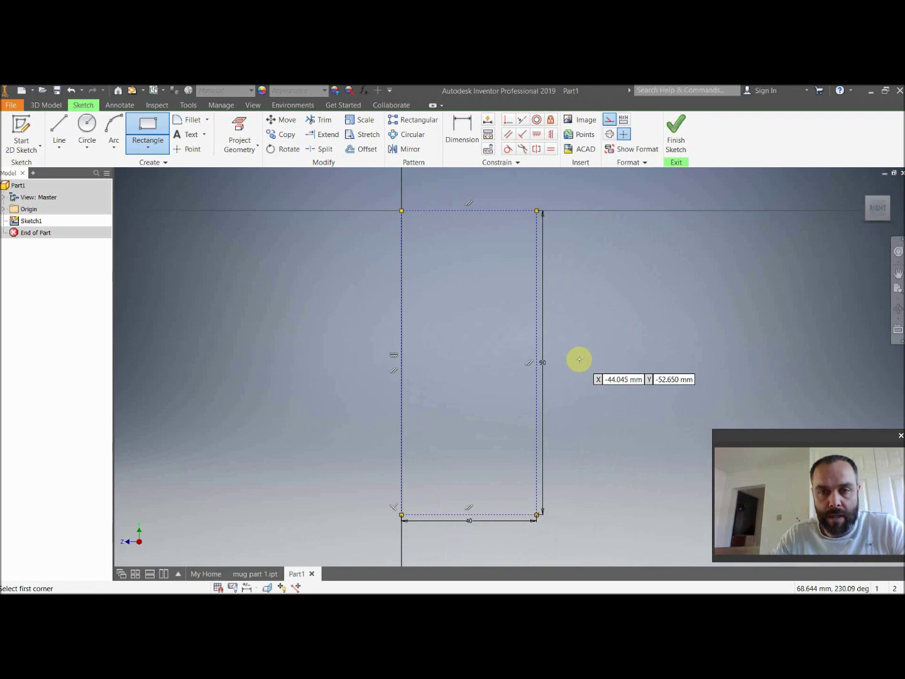
pyautogui.click(261, 574)
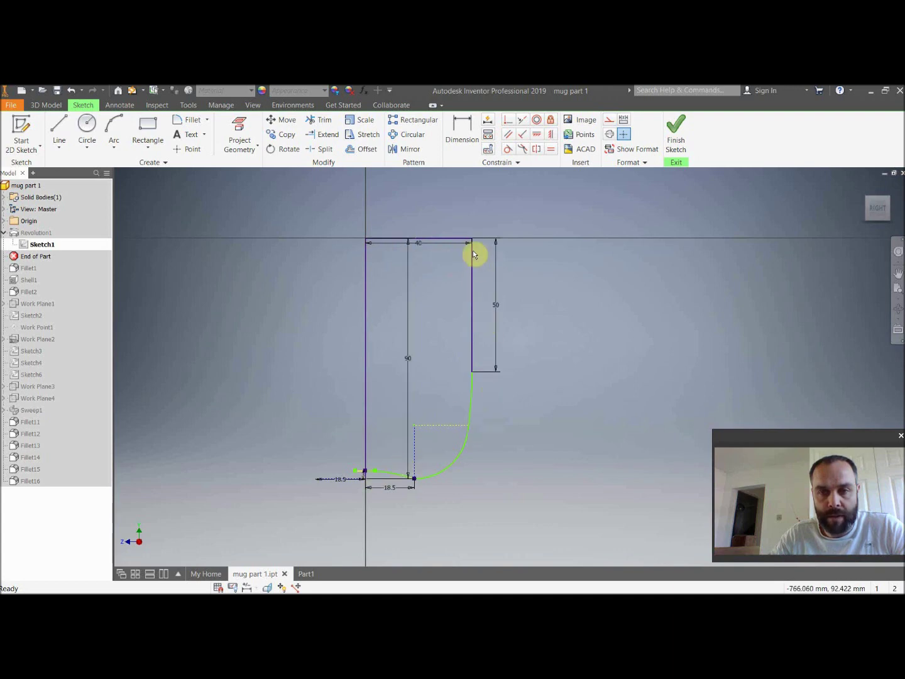
pyautogui.click(308, 574)
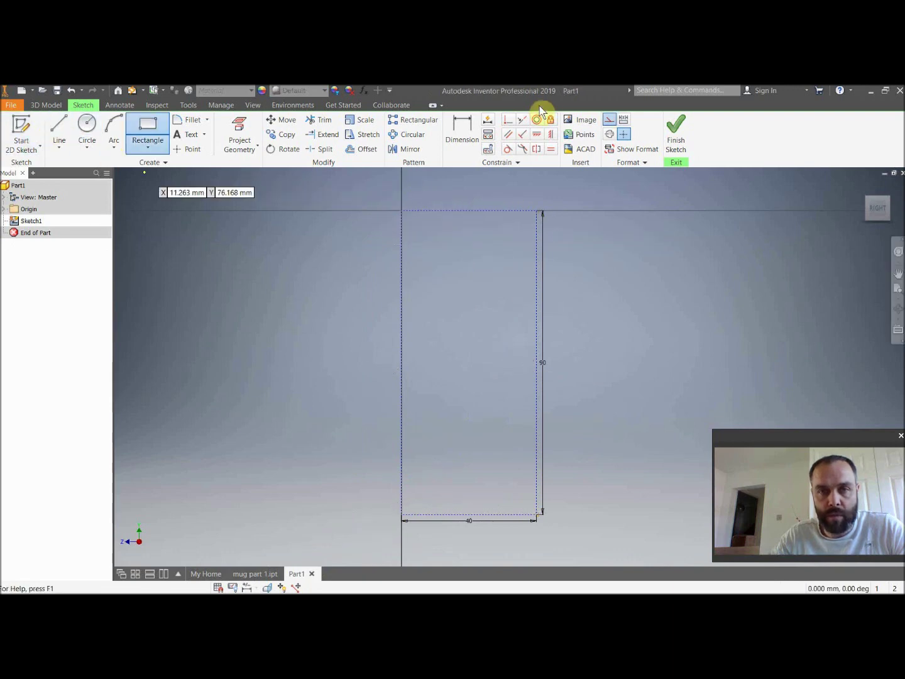
# Step: Draw a line across the rectangle's top and a 50 mm side line from its right corner
pyautogui.press('l')
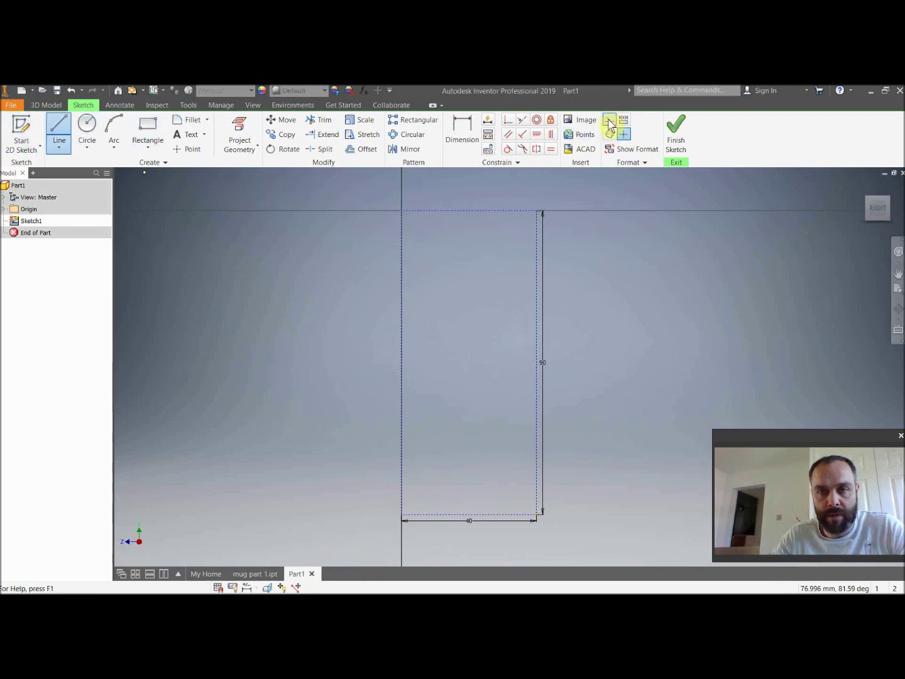
pyautogui.click(401, 210)
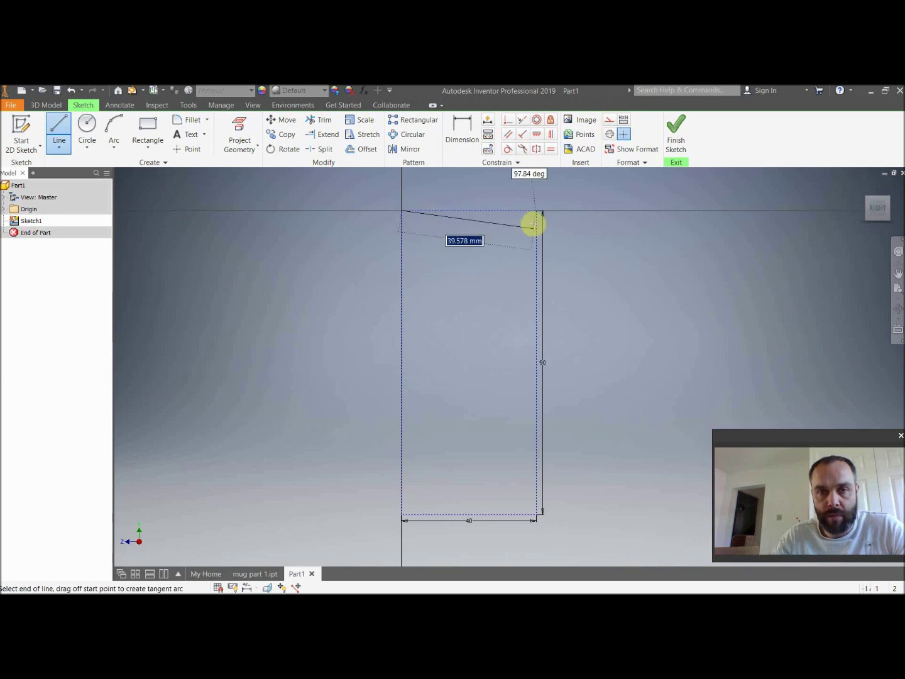
pyautogui.doubleClick(537, 210)
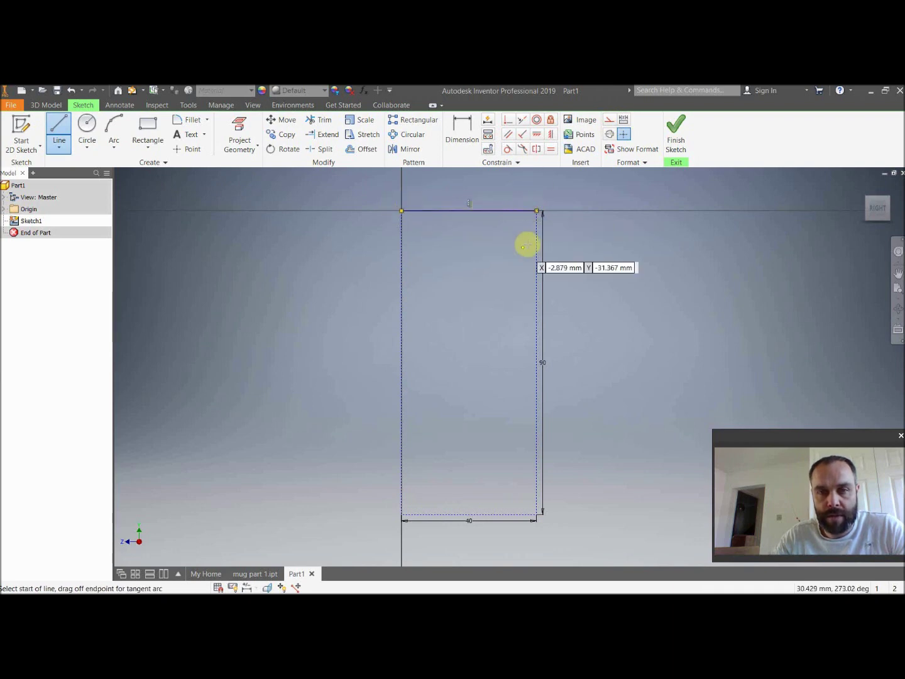
pyautogui.click(537, 210)
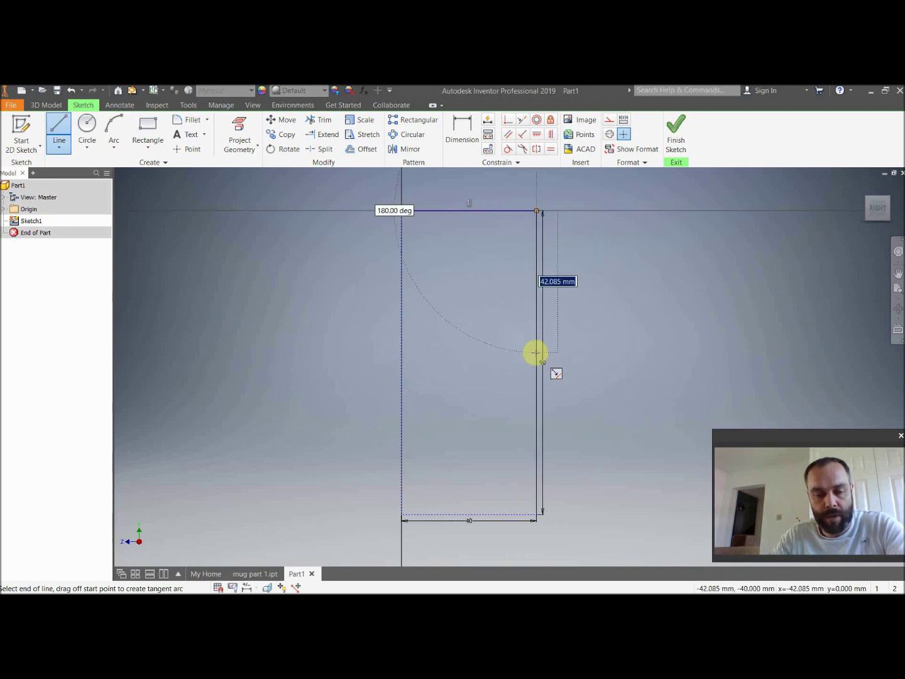
pyautogui.write('50')
pyautogui.press('Return')
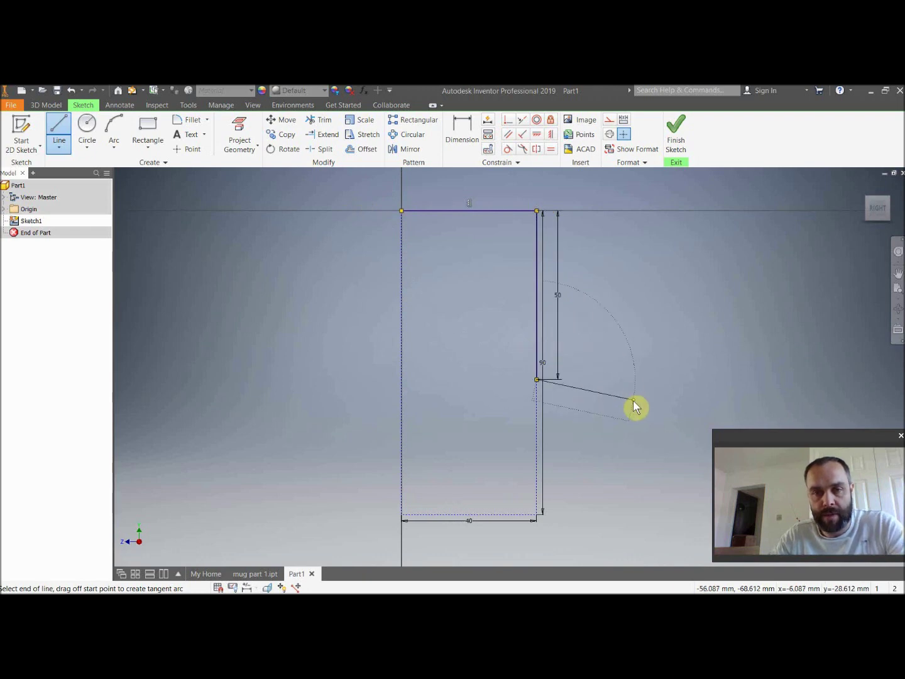
pyautogui.press('Escape')
pyautogui.press('Escape')
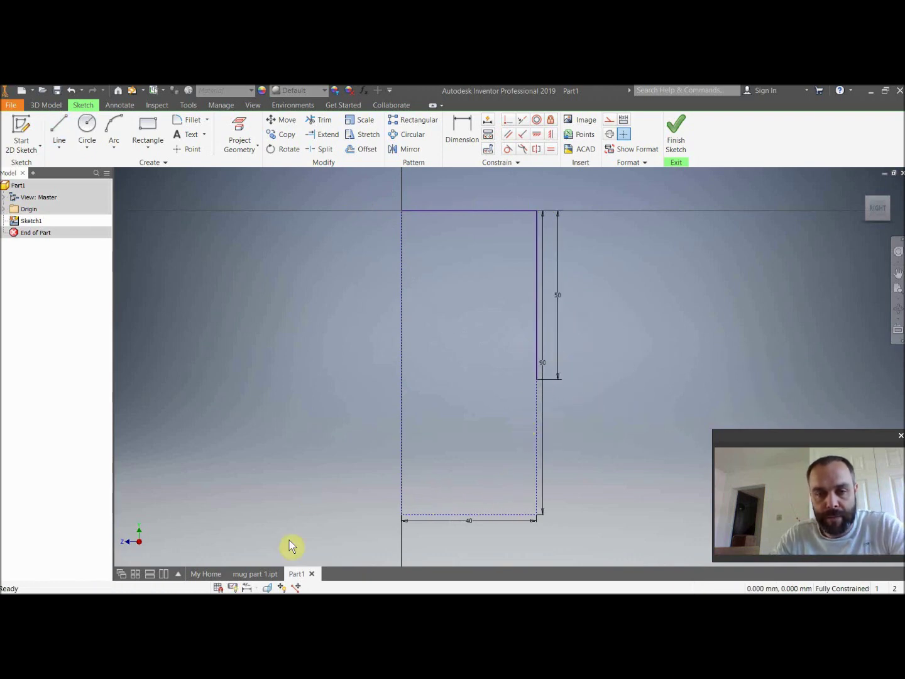
pyautogui.click(256, 574)
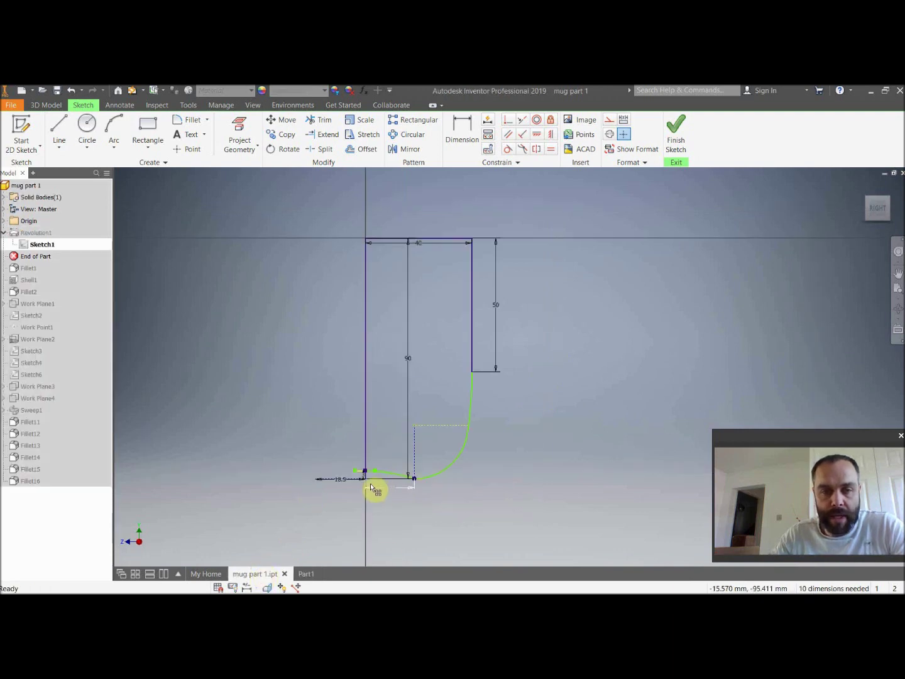
# Step: Zoom and pan the mug reference sketch to study its bottom curve
pyautogui.scroll(-5, 371, 491)
pyautogui.moveTo(519, 484); pyautogui.dragTo(482, 434, button='middle')
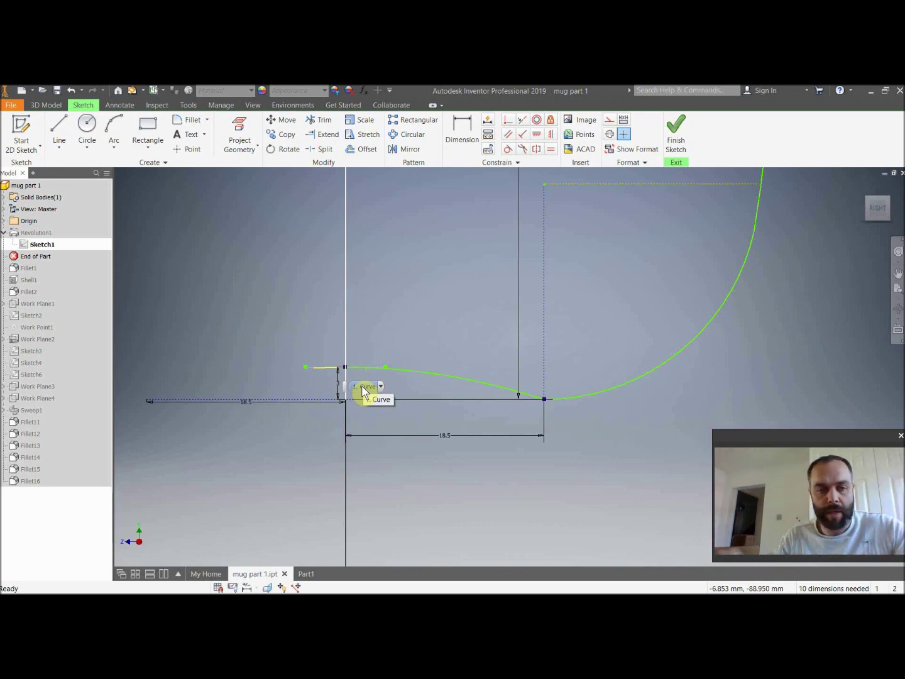
pyautogui.click(351, 390)
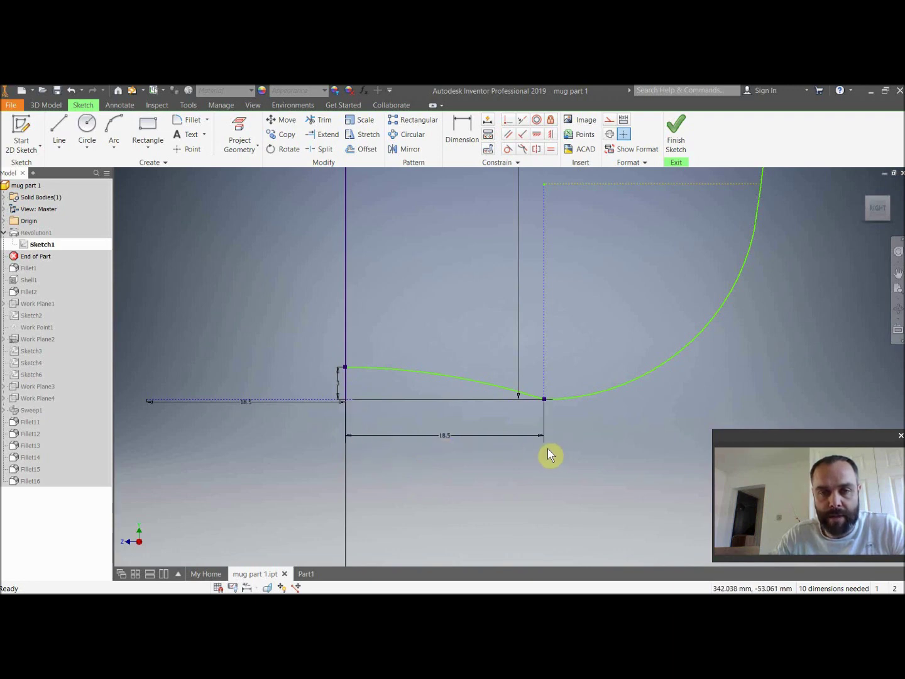
# Step: Back in Part1, zoom to the profile bottom and start a construction line
pyautogui.click(306, 572)
pyautogui.moveTo(532, 478); pyautogui.dragTo(602, 340, button='middle')
pyautogui.scroll(2, 493, 400)
pyautogui.moveTo(514, 388)
pyautogui.mouseDown(button='middle')
pyautogui.moveTo(550, 394)
pyautogui.moveTo(399, 483)
pyautogui.mouseUp(button='middle')
pyautogui.click(59, 129)
pyautogui.click(610, 120)
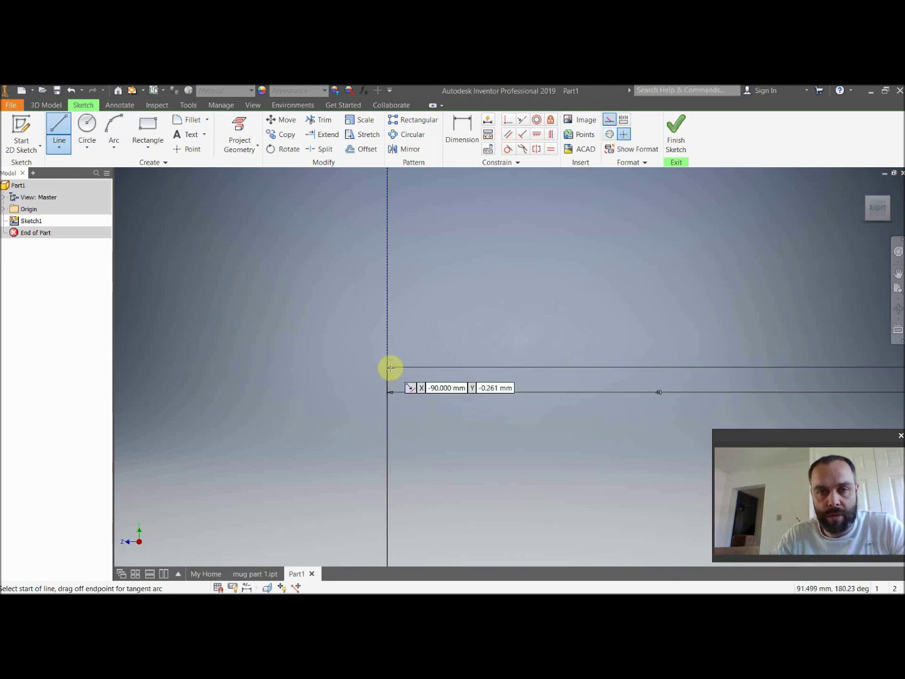
# Step: Draw a 3 mm construction line up the axis at the profile bottom
pyautogui.click(388, 367)
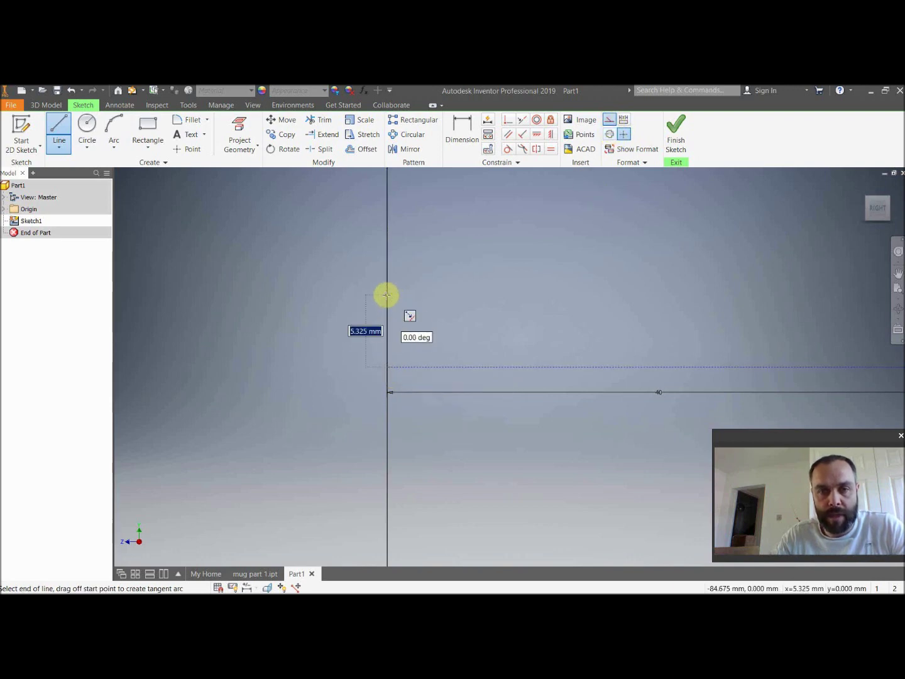
pyautogui.write('3')
pyautogui.press('Return')
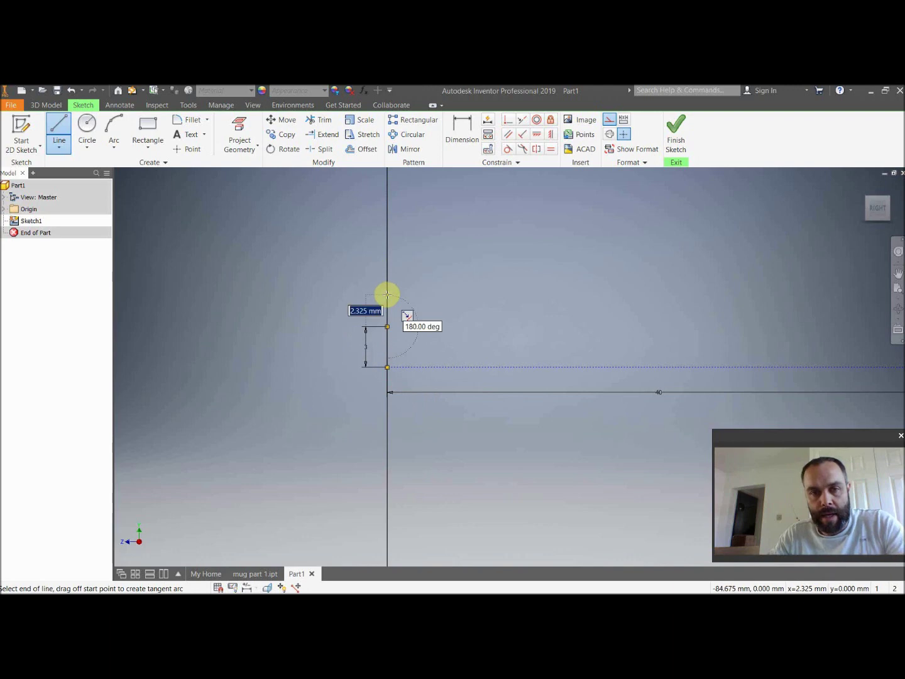
pyautogui.press('Escape')
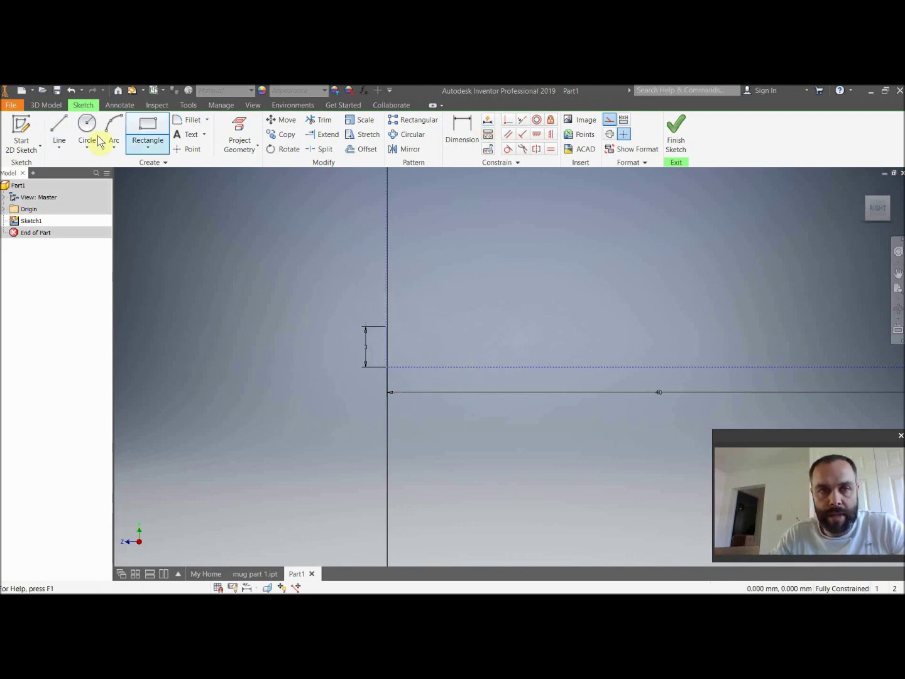
# Step: Draw two 18.5 mm construction lines left and right from the axis base
pyautogui.click(59, 130)
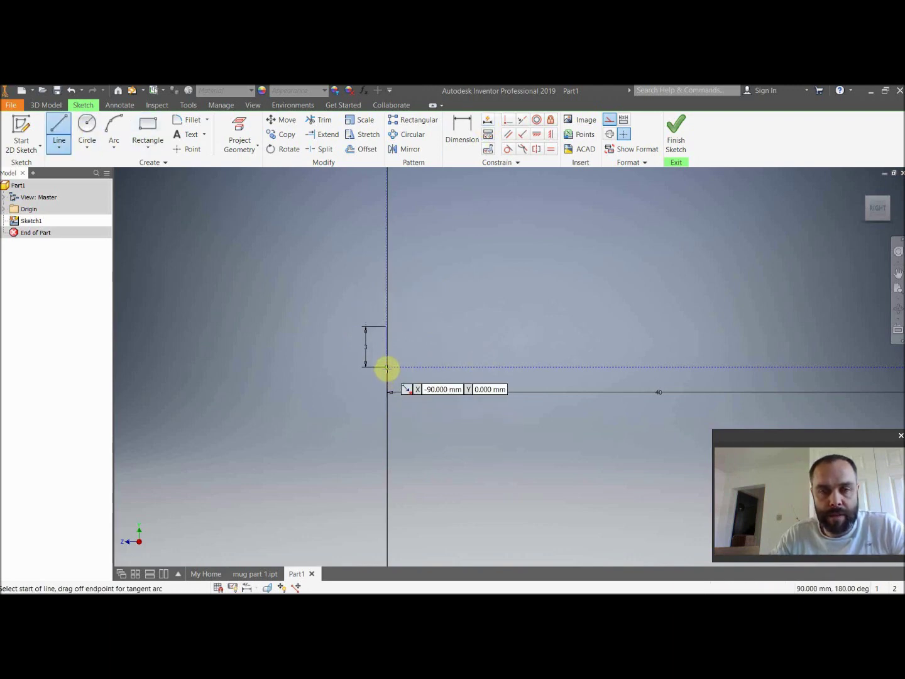
pyautogui.click(386, 368)
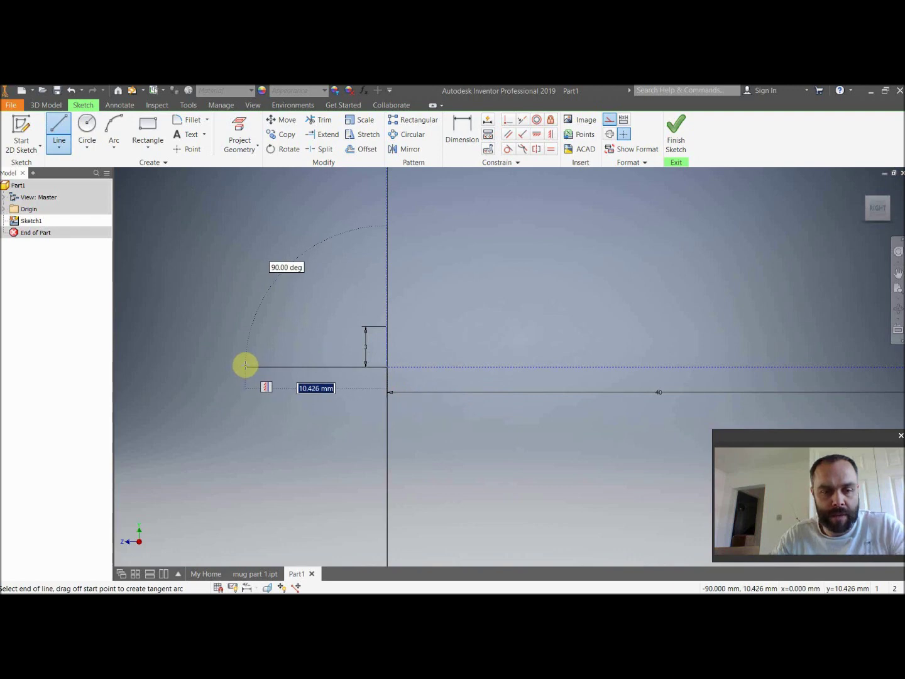
pyautogui.write('1')
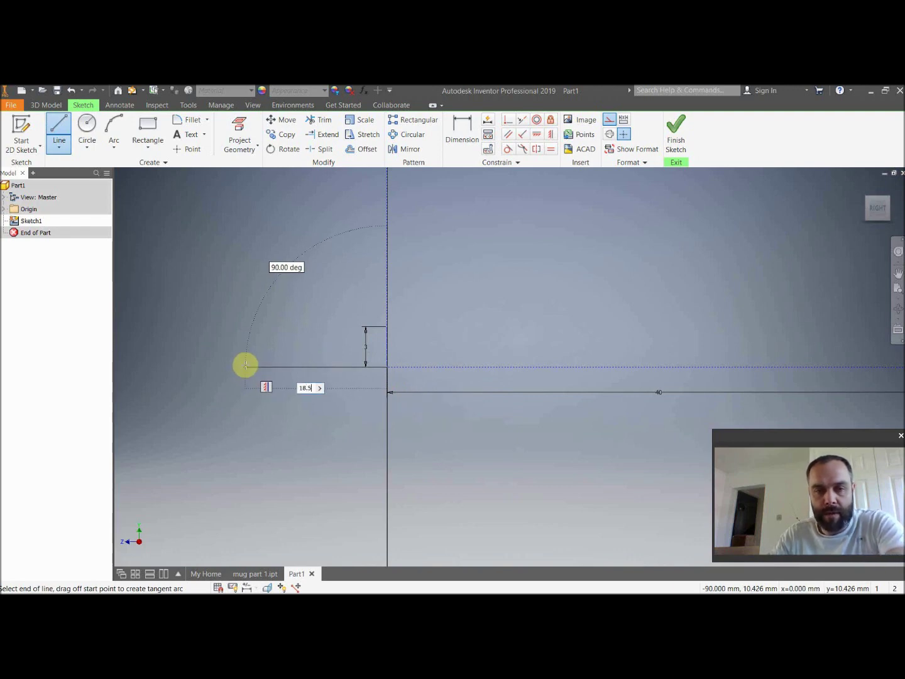
pyautogui.write('8.5')
pyautogui.press('Return')
pyautogui.press('Escape')
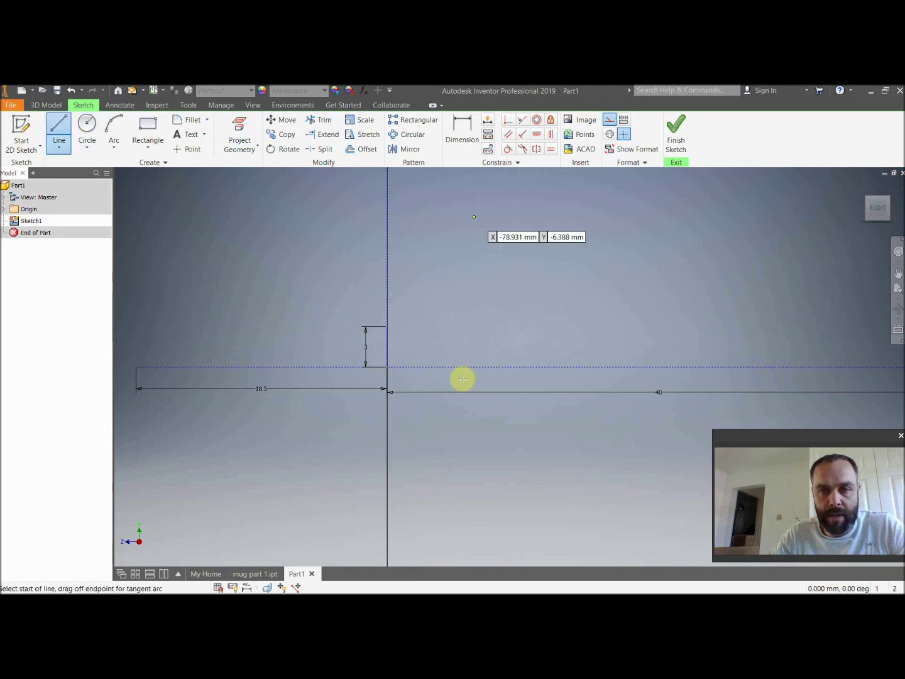
pyautogui.click(386, 368)
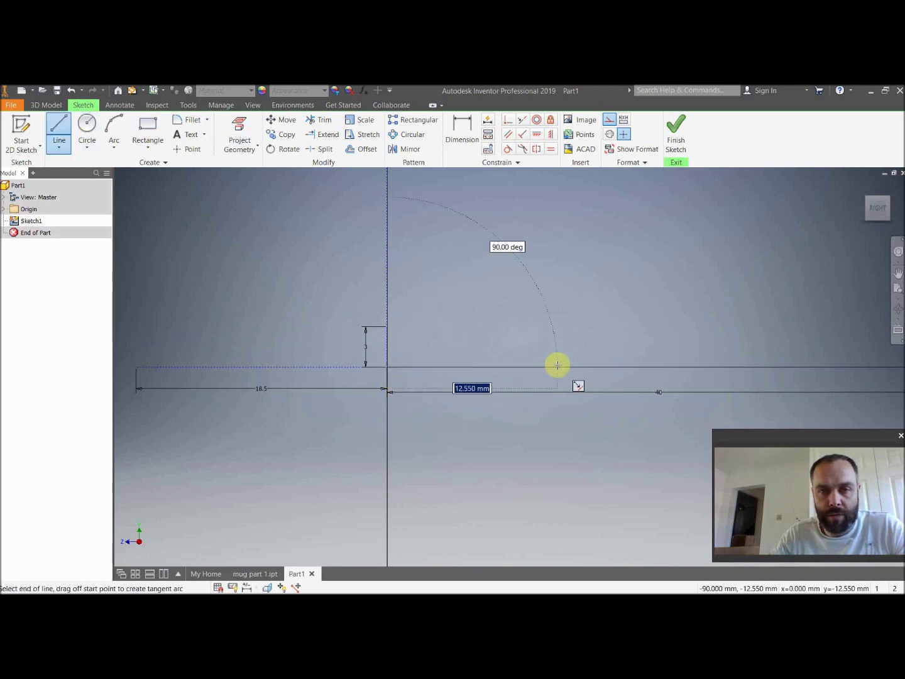
pyautogui.write('18.')
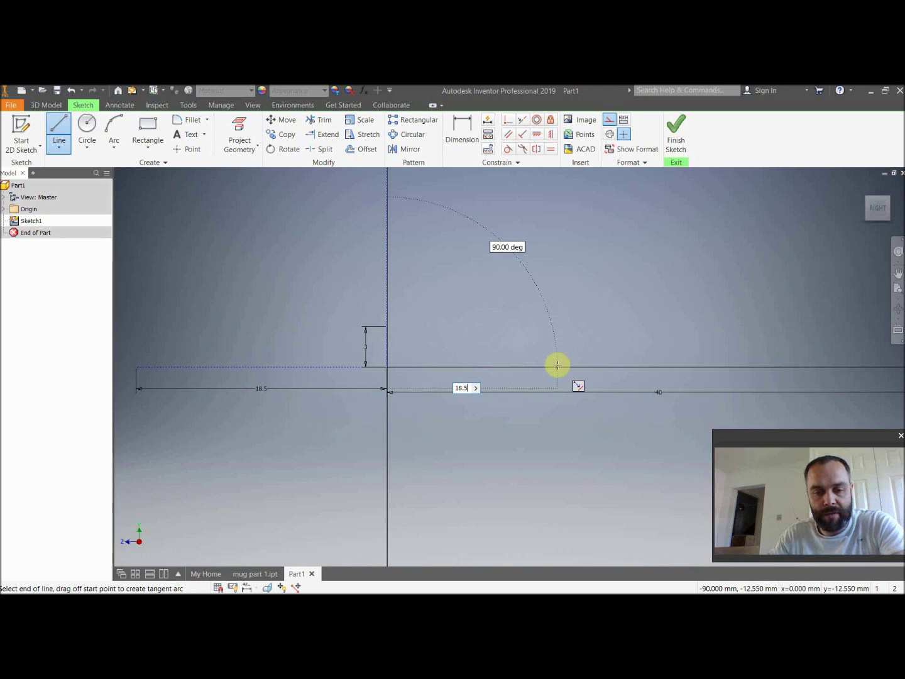
pyautogui.write('5')
pyautogui.press('Return')
pyautogui.press('Escape')
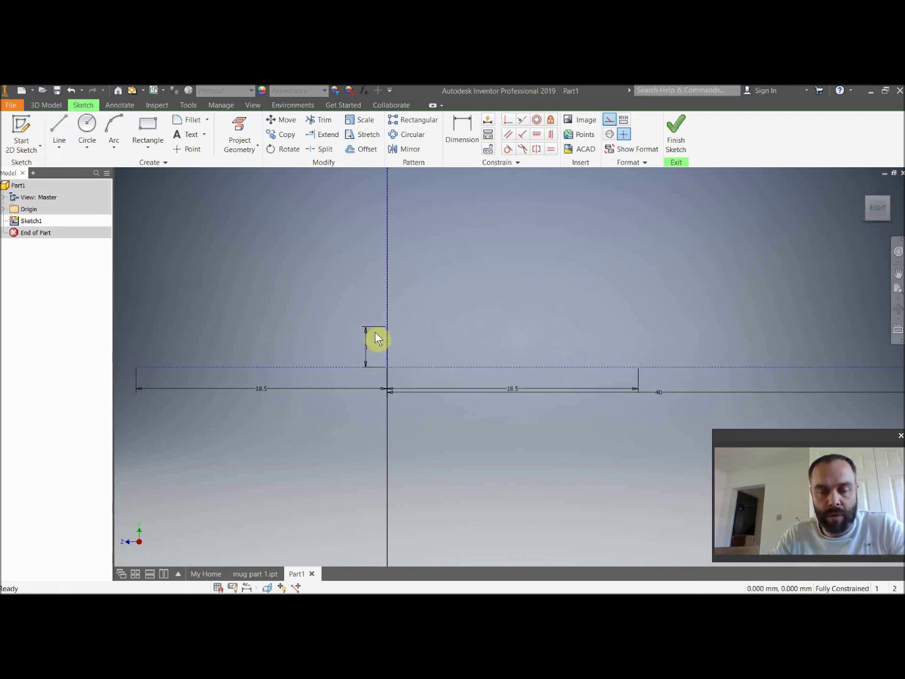
# Step: Draw an interpolation spline through both 18.5 mm line ends and the 3 mm apex
pyautogui.click(62, 149)
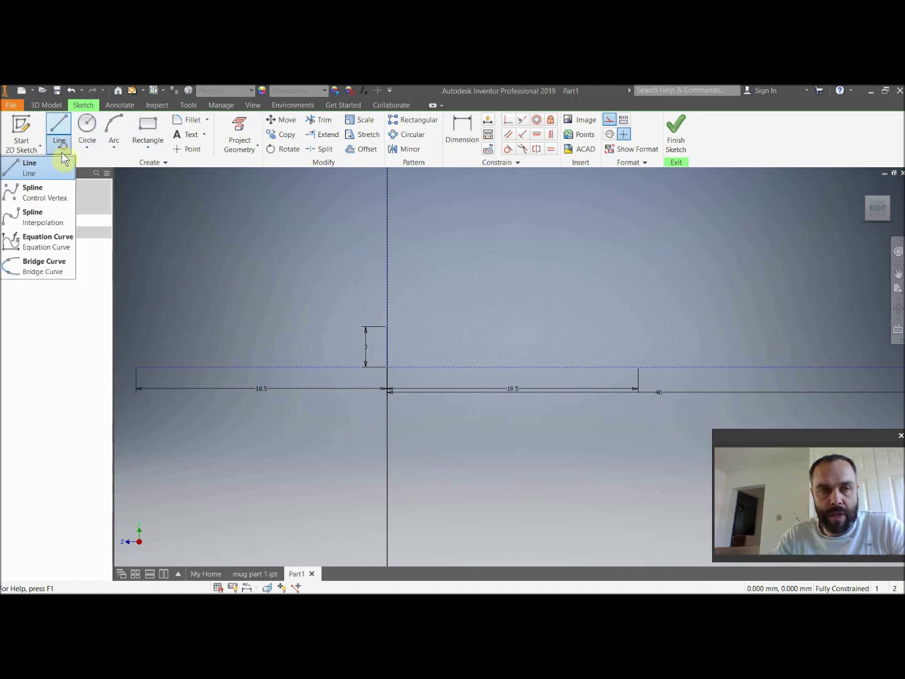
pyautogui.click(44, 220)
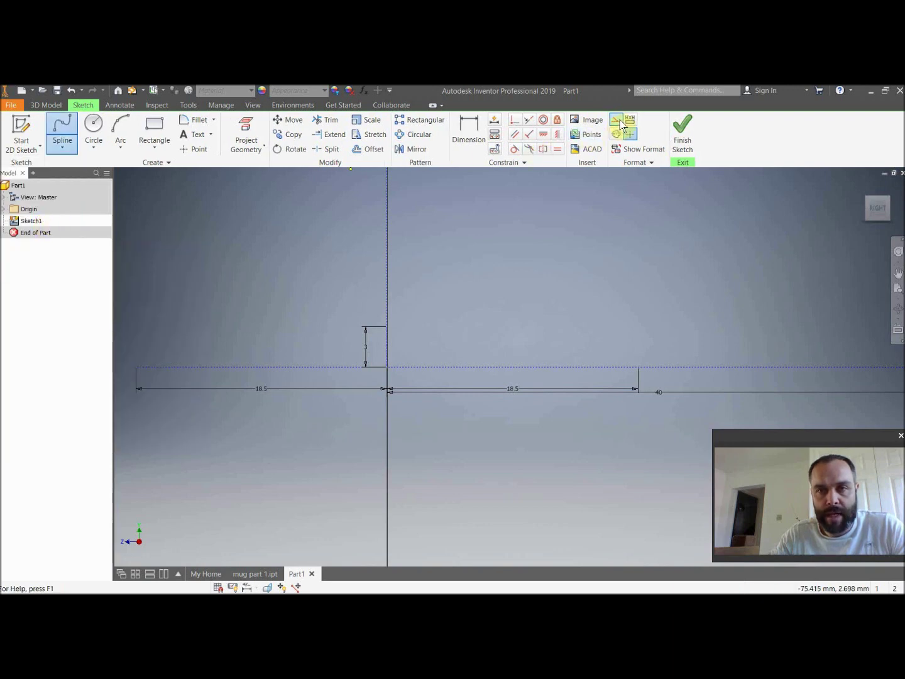
pyautogui.click(639, 368)
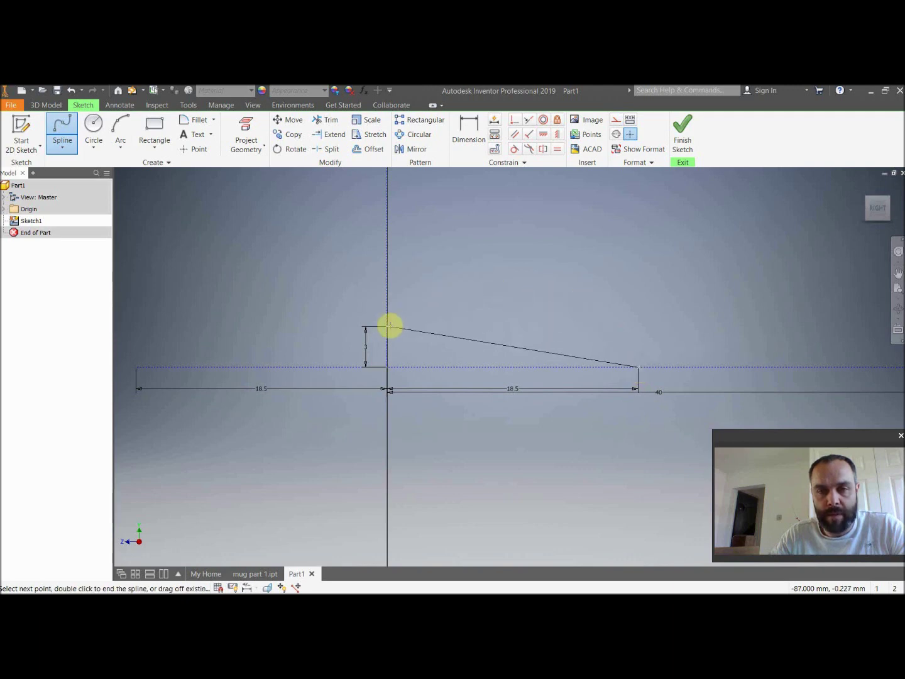
pyautogui.click(388, 327)
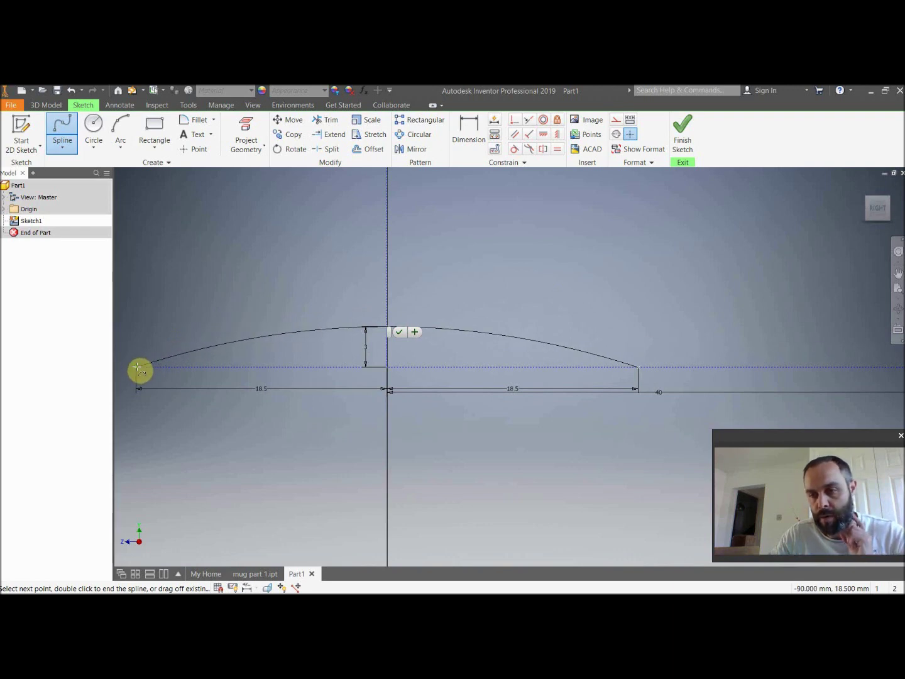
pyautogui.click(137, 368)
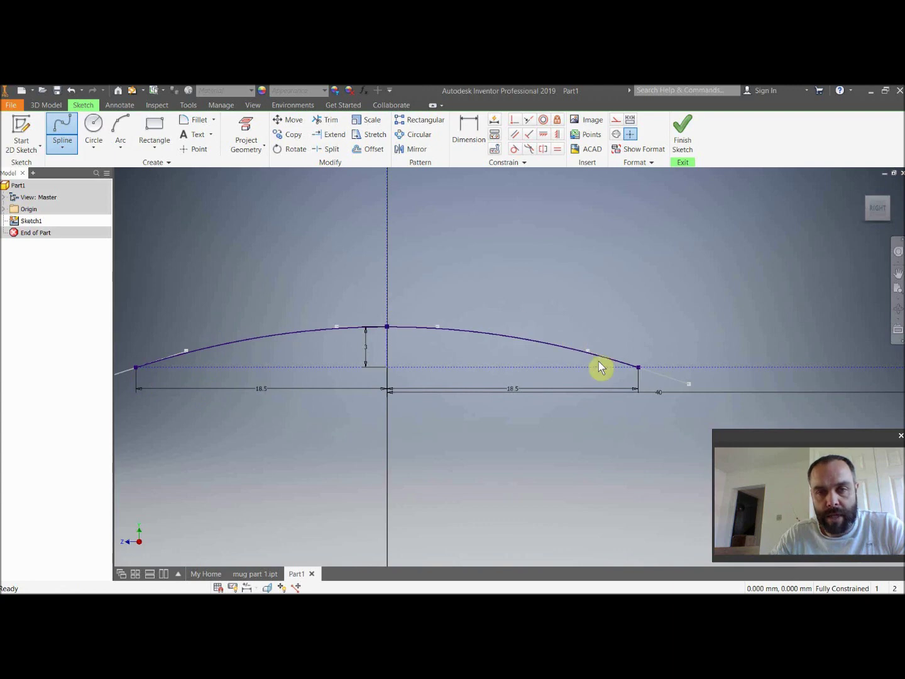
pyautogui.press('Escape')
# Step: Zoom and pan to centre the new bottom curve in view
pyautogui.scroll(-10, 535, 331)
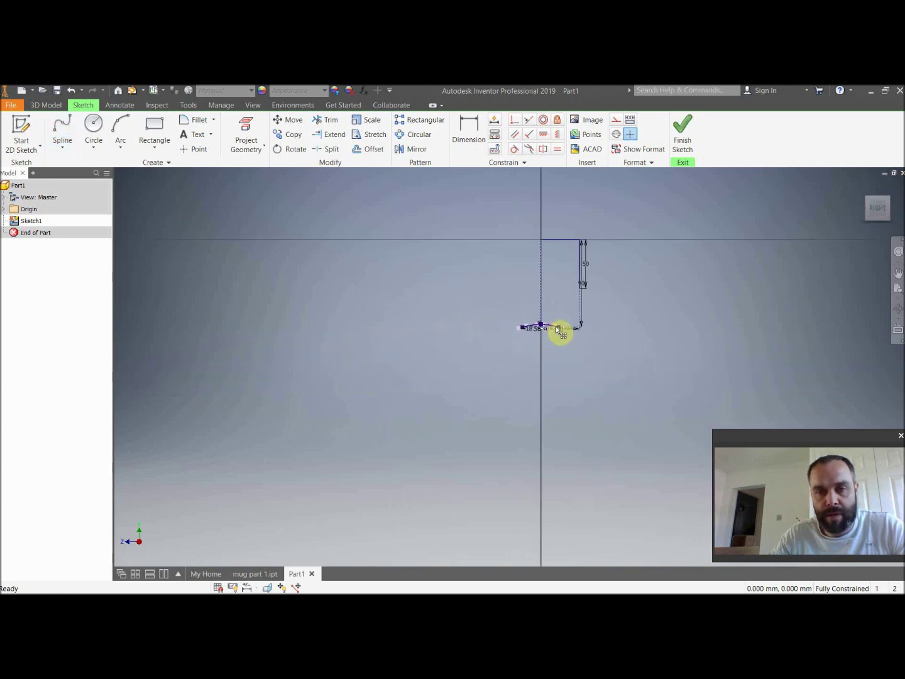
pyautogui.scroll(3, 561, 267)
pyautogui.moveTo(555, 291); pyautogui.dragTo(503, 268, button='middle')
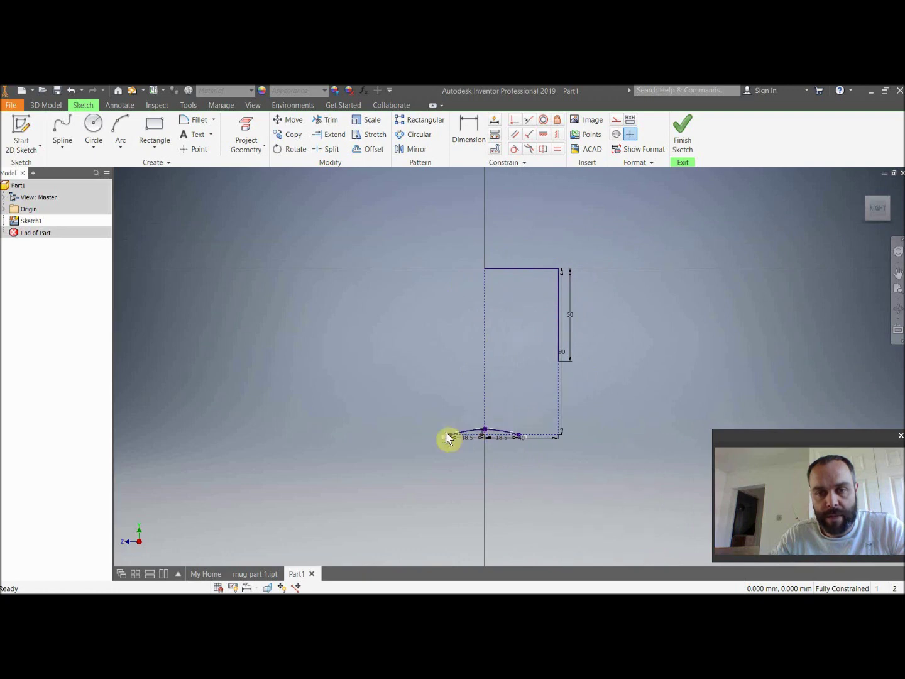
pyautogui.scroll(5, 476, 441)
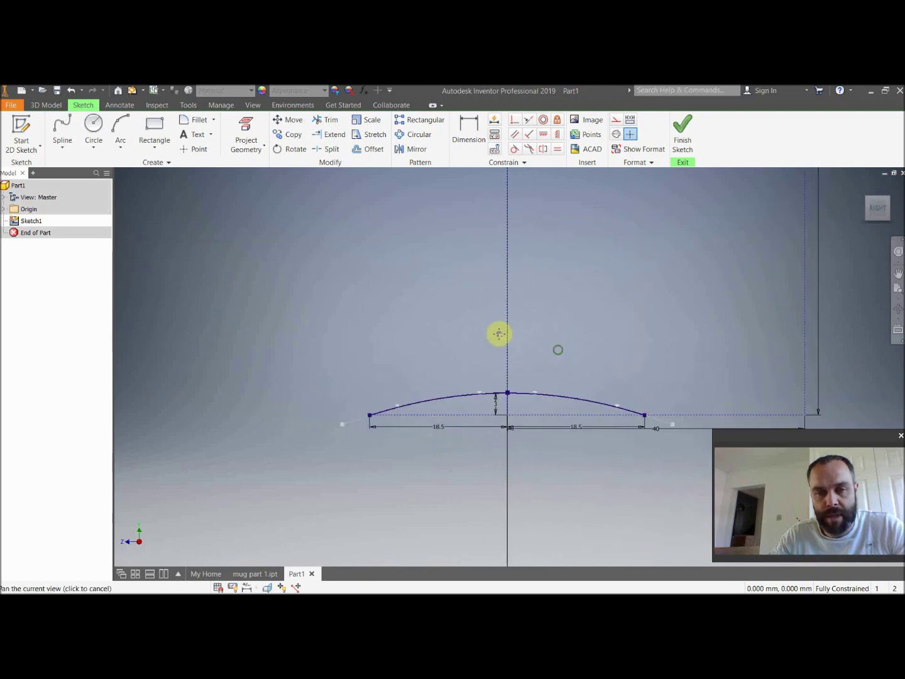
pyautogui.moveTo(548, 347); pyautogui.dragTo(475, 332, button='middle')
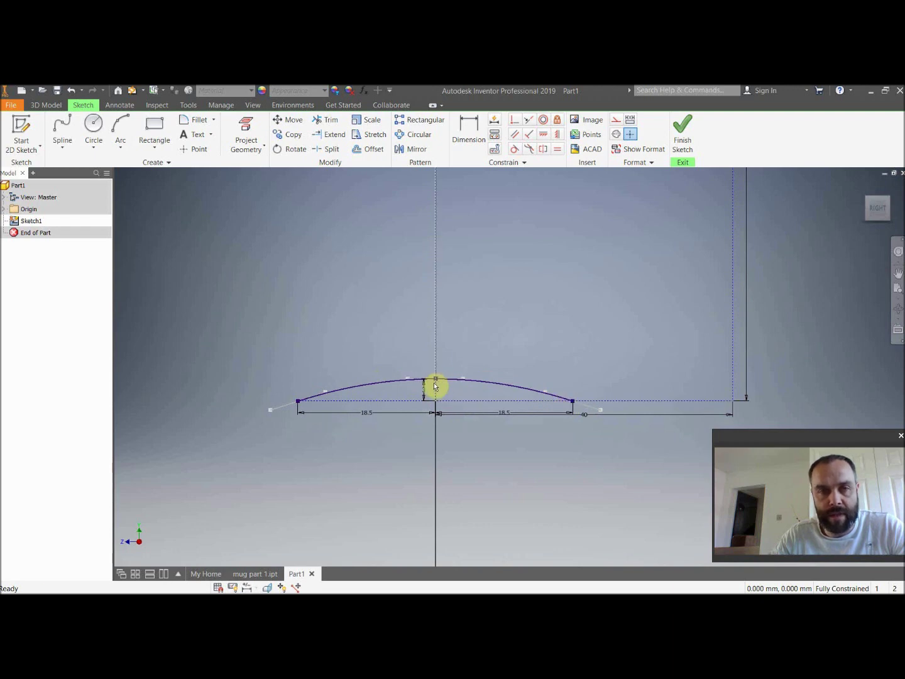
pyautogui.click(325, 122)
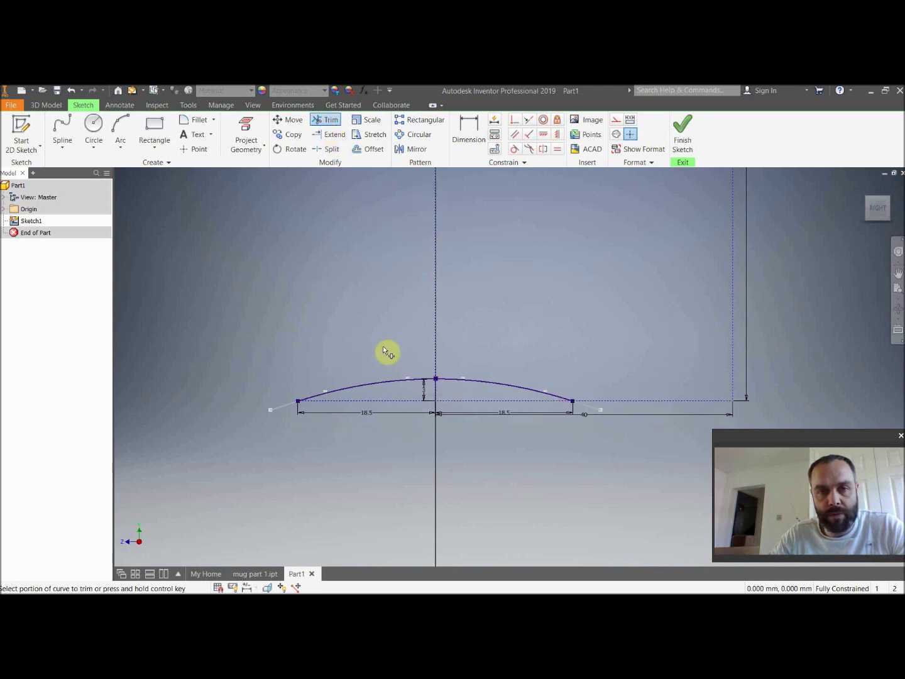
# Step: Trim away the left half of the bottom spline
pyautogui.click(386, 388)
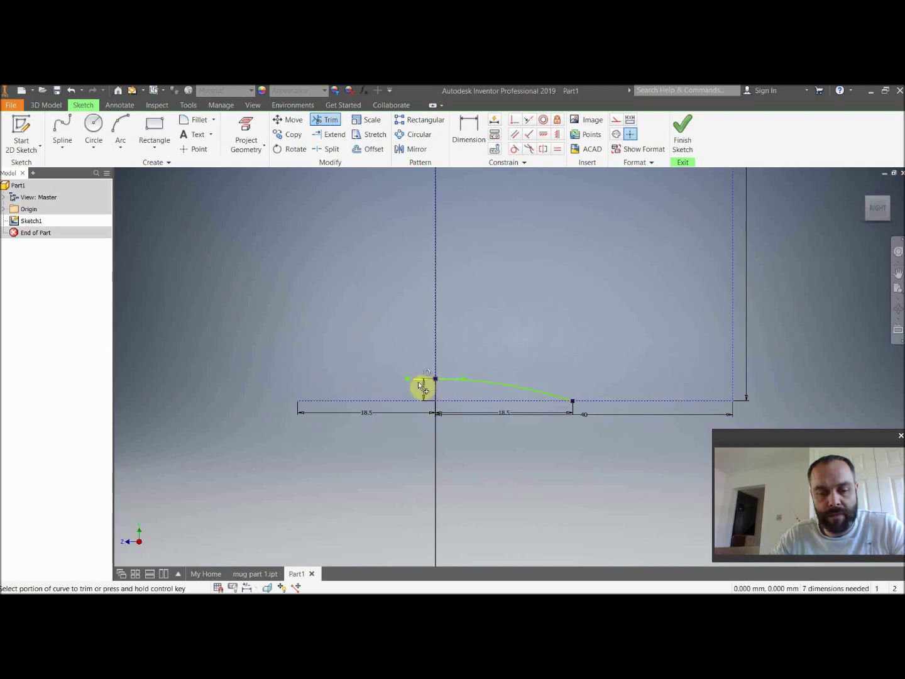
pyautogui.press('Escape')
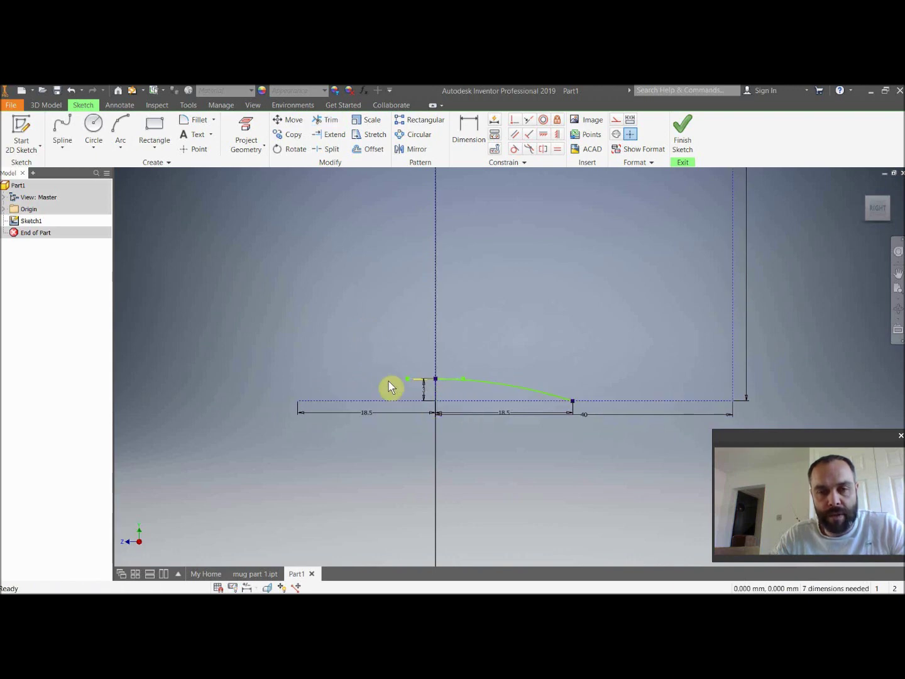
pyautogui.moveTo(616, 342); pyautogui.dragTo(419, 364, button='middle')
pyautogui.scroll(-3, 428, 368)
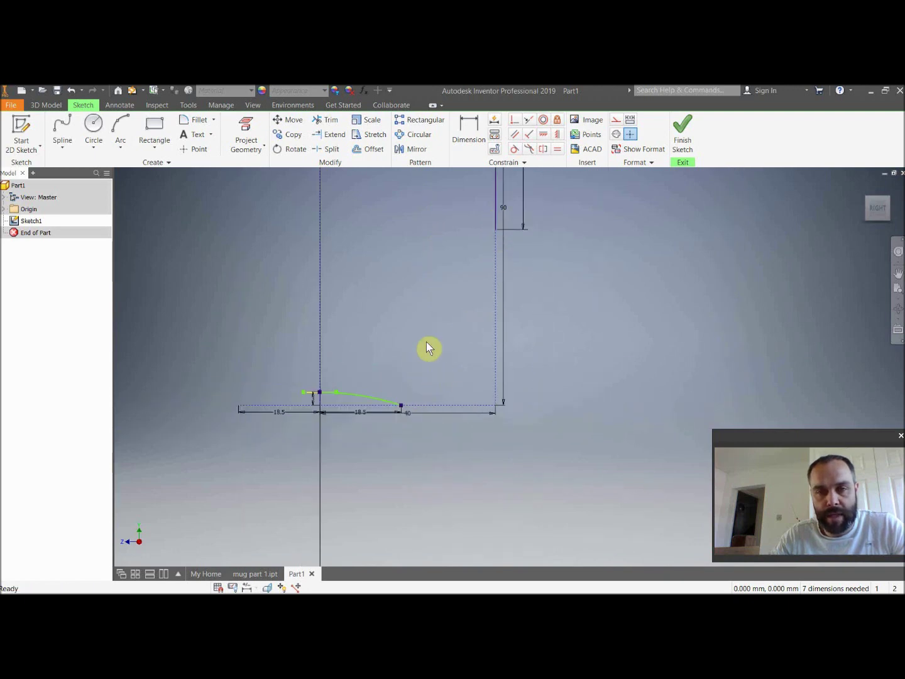
# Step: Switch to mug part 1 and pan and zoom its reference sketch into view
pyautogui.click(249, 574)
pyautogui.moveTo(591, 312); pyautogui.dragTo(461, 384, button='middle')
pyautogui.scroll(-3, 541, 395)
pyautogui.moveTo(614, 374); pyautogui.dragTo(579, 410, button='middle')
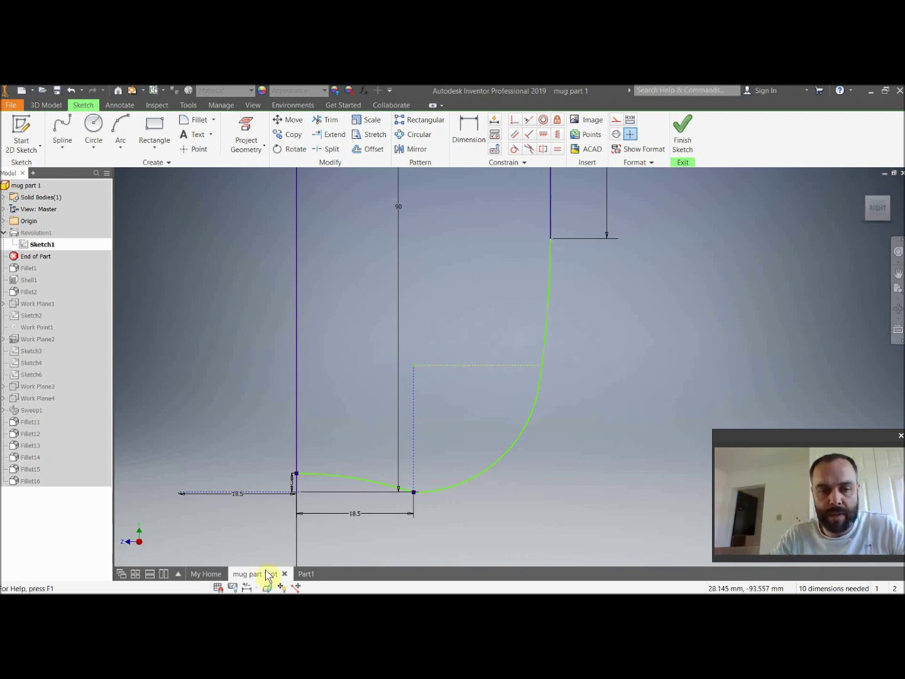
# Step: Return to the Part1 sketch and pan it into view
pyautogui.click(302, 576)
pyautogui.scroll(-2, 423, 418)
pyautogui.scroll(4, 423, 377)
pyautogui.scroll(-3, 423, 327)
pyautogui.moveTo(424, 294)
pyautogui.mouseDown(button='middle')
pyautogui.moveTo(489, 376)
pyautogui.moveTo(471, 386)
pyautogui.mouseUp(button='middle')
# Step: From the bottom curve's end, draw construction lines 20 mm up, then 20 mm across
pyautogui.click(62, 147)
pyautogui.click(55, 170)
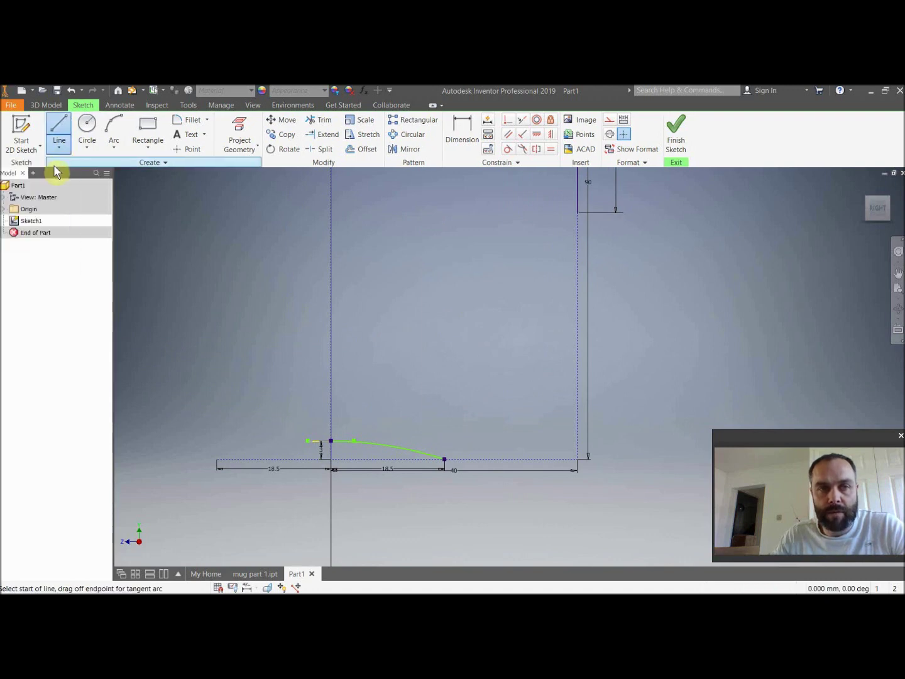
pyautogui.click(608, 121)
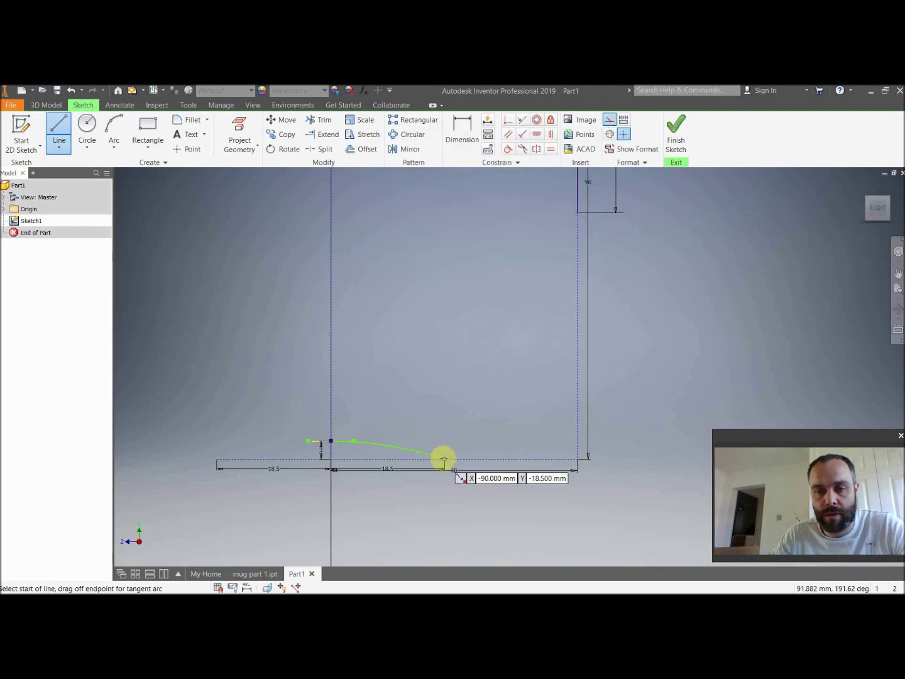
pyautogui.click(444, 459)
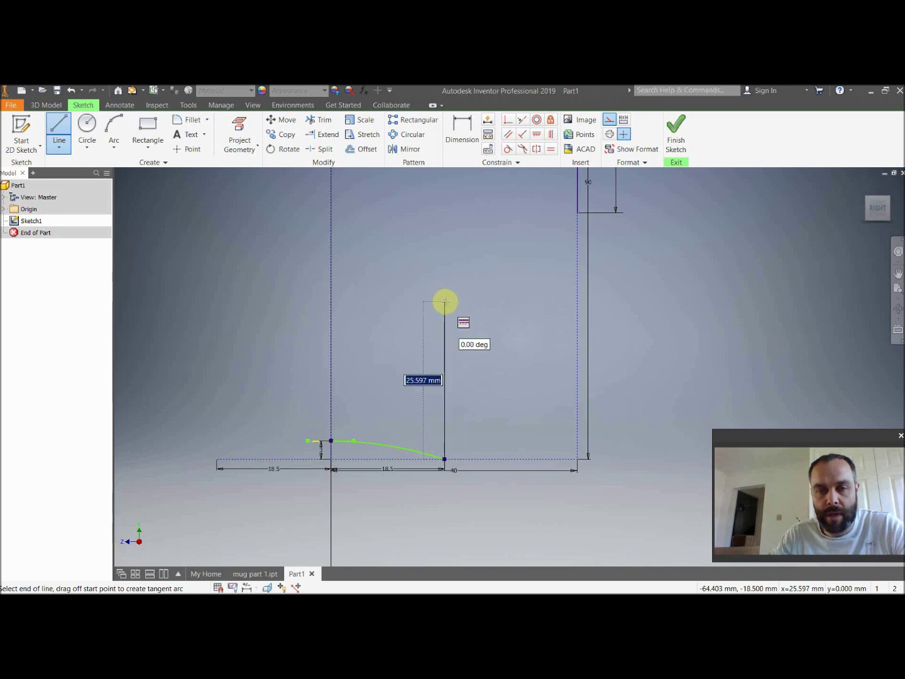
pyautogui.write('20')
pyautogui.press('Return')
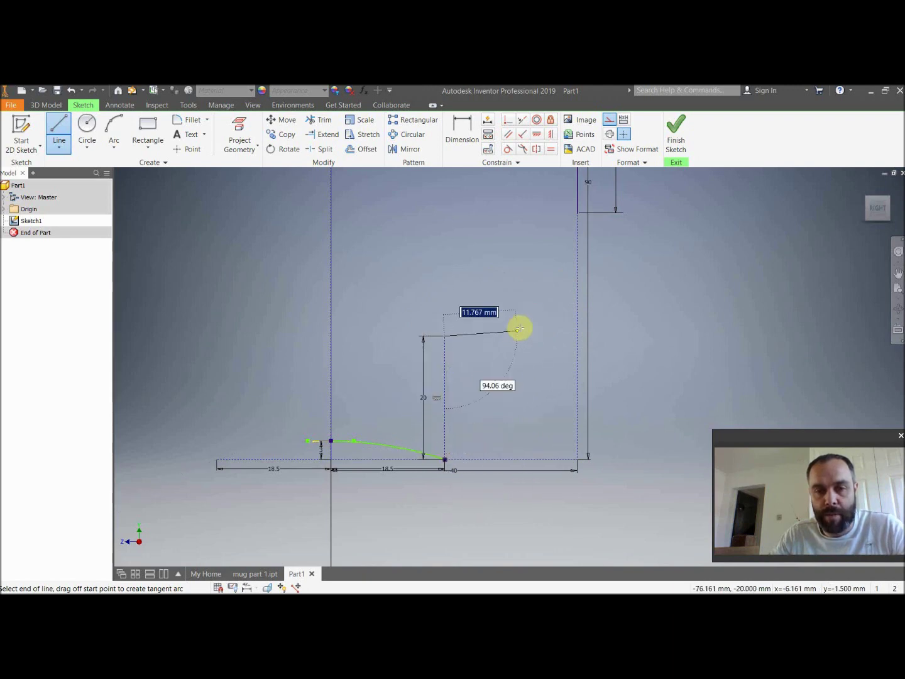
pyautogui.write('20')
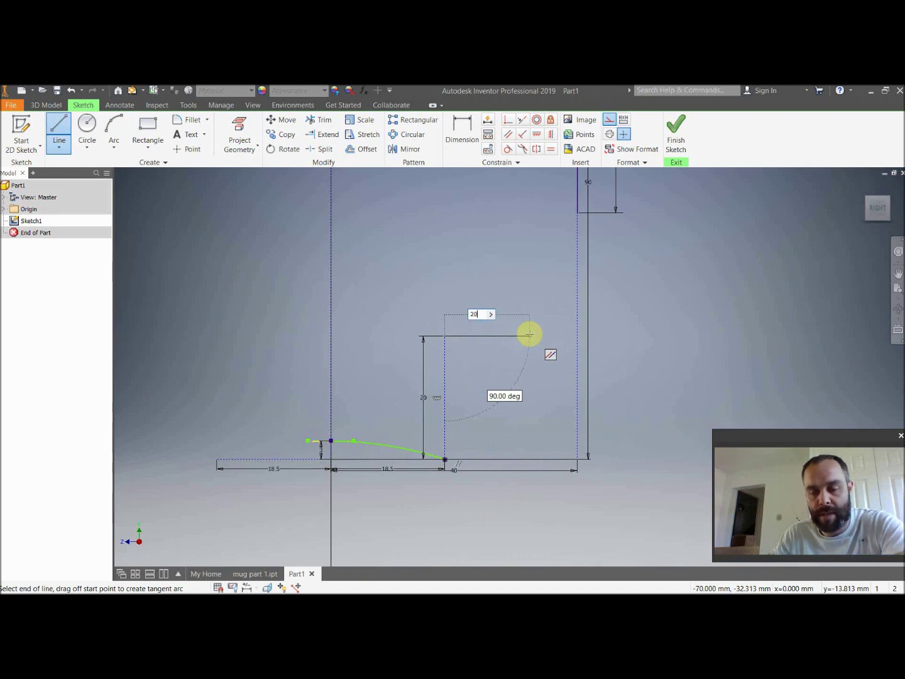
pyautogui.press('Return')
pyautogui.press('Escape')
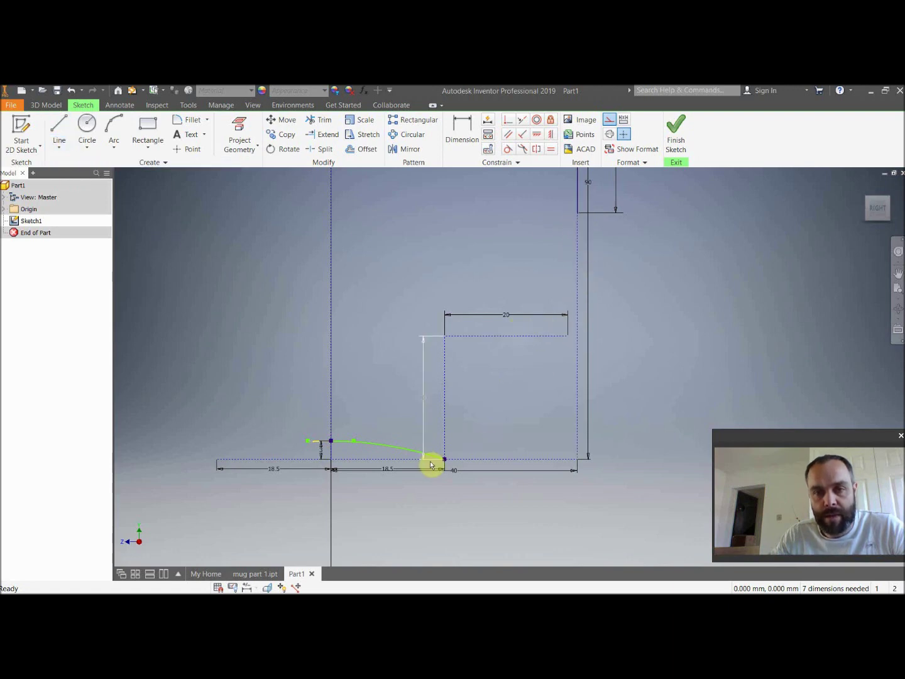
# Step: Draw a tangent arc from the upper side point down to the 20 mm construction line's end
pyautogui.click(52, 129)
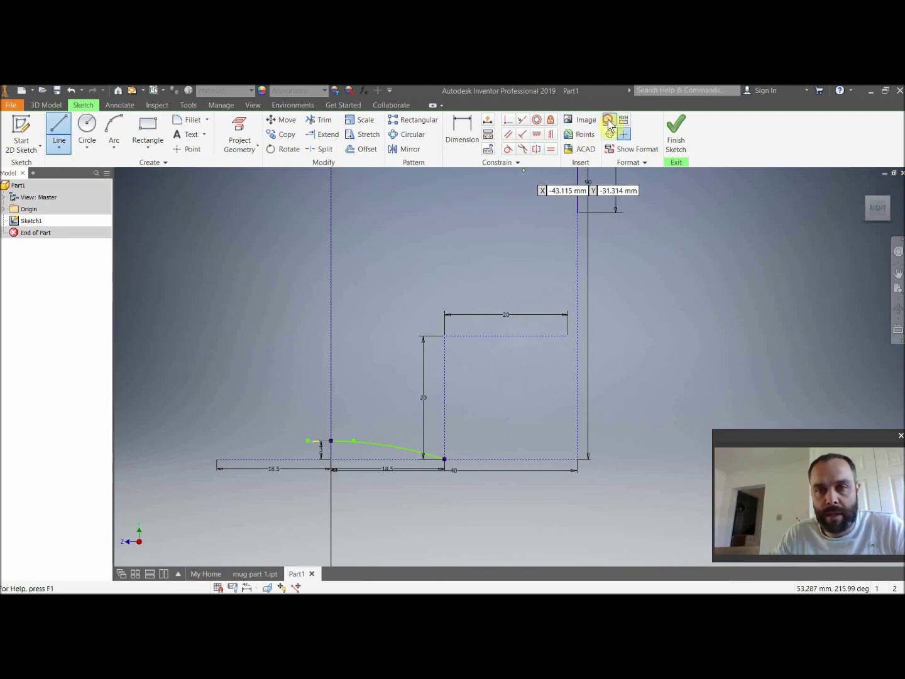
pyautogui.click(575, 215)
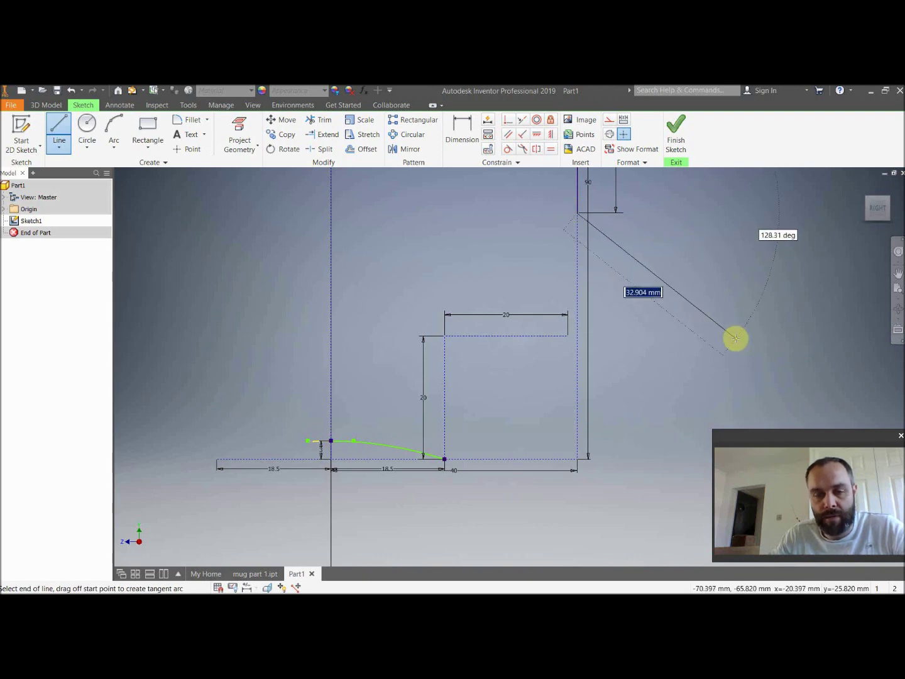
pyautogui.click(58, 133)
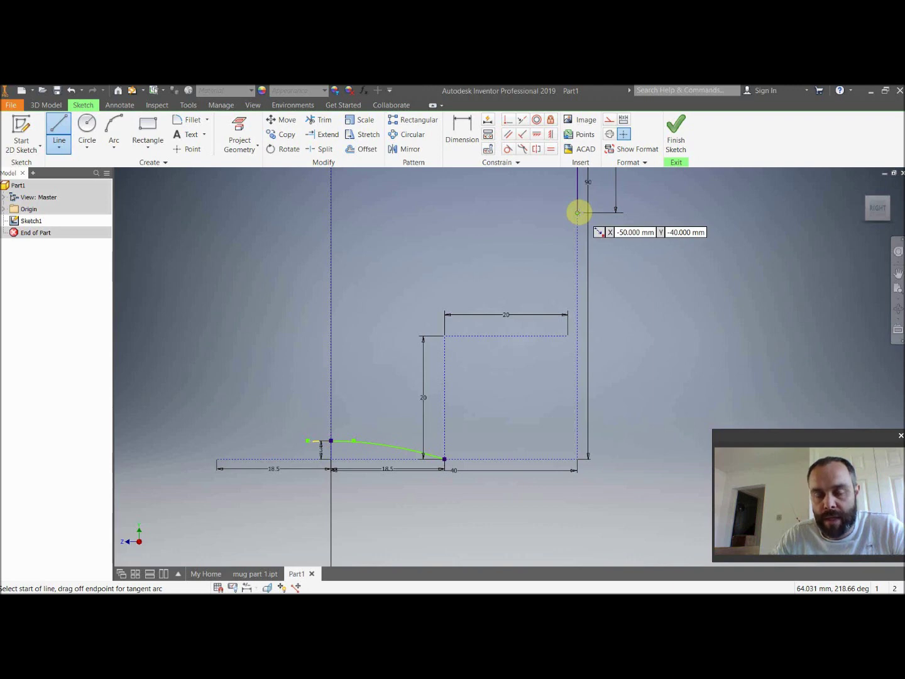
pyautogui.click(579, 212)
pyautogui.moveTo(579, 212); pyautogui.dragTo(566, 350)
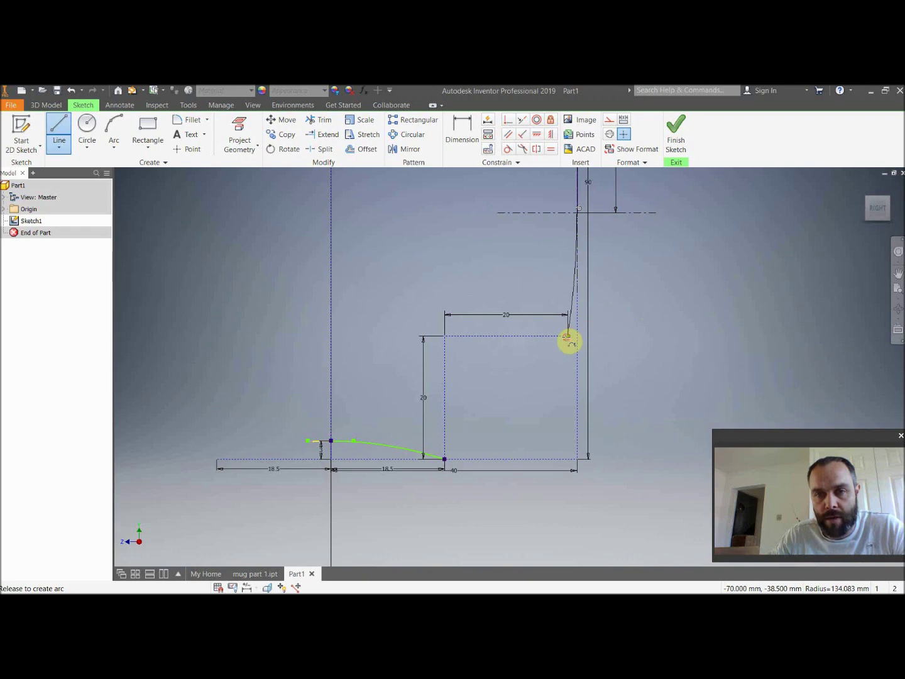
pyautogui.moveTo(569, 340); pyautogui.dragTo(569, 337)
pyautogui.press('Escape')
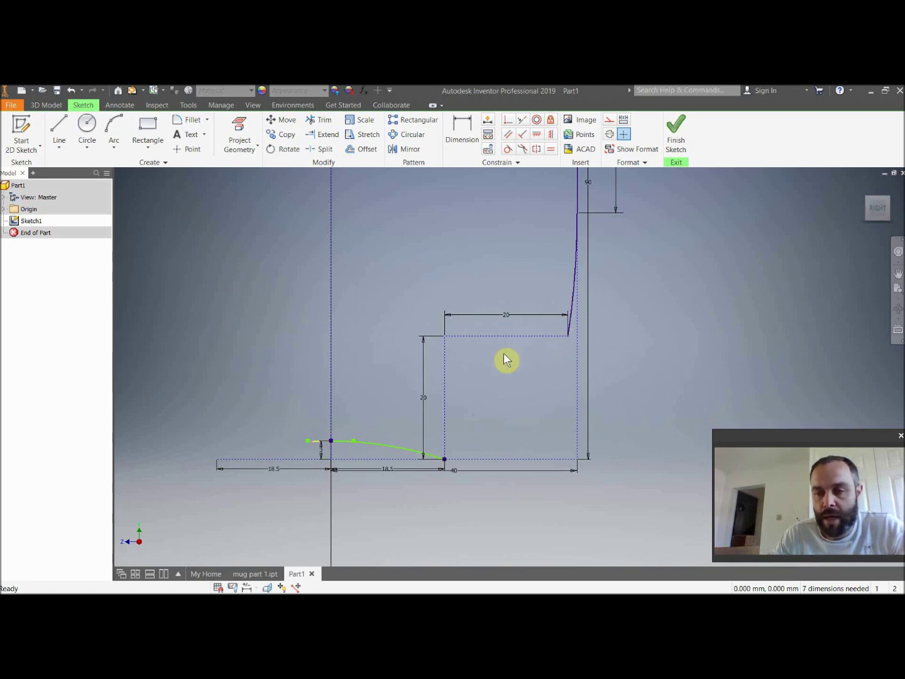
# Step: Try a center-point arc at the construction corner between the curve ends, then delete it
pyautogui.click(115, 148)
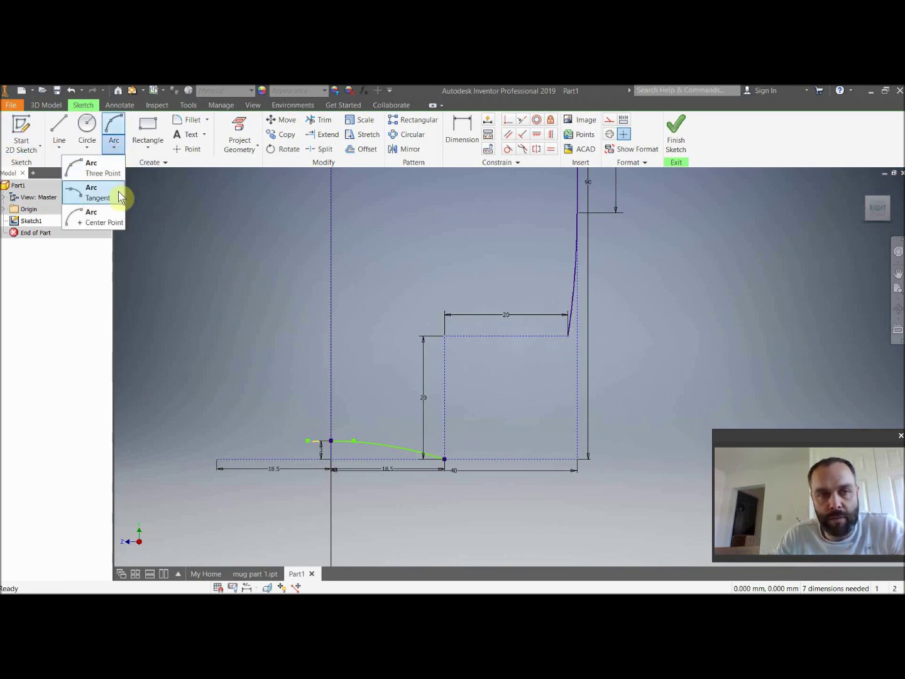
pyautogui.click(93, 218)
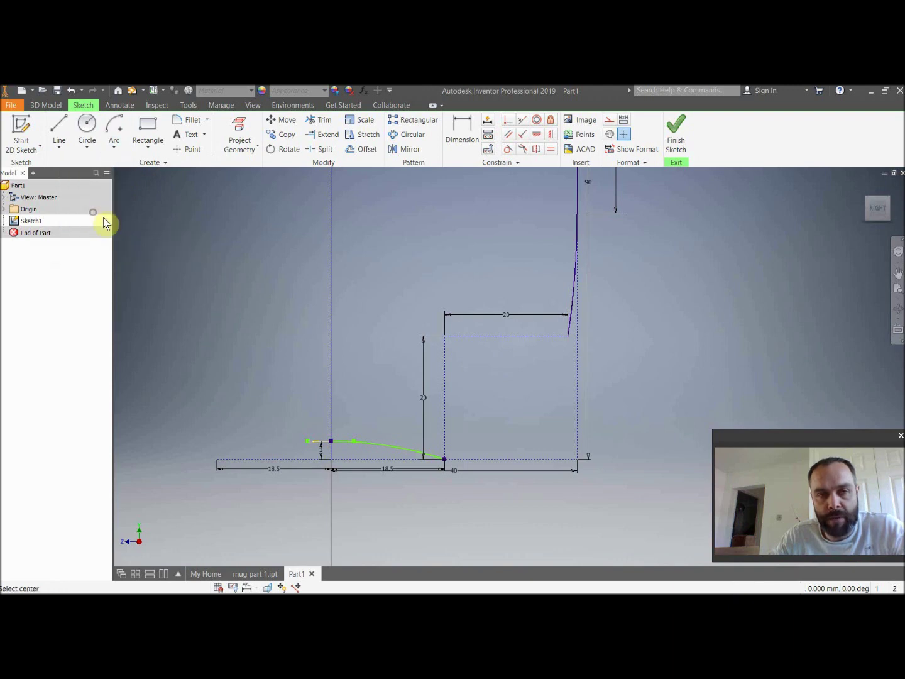
pyautogui.click(445, 338)
pyautogui.click(568, 334)
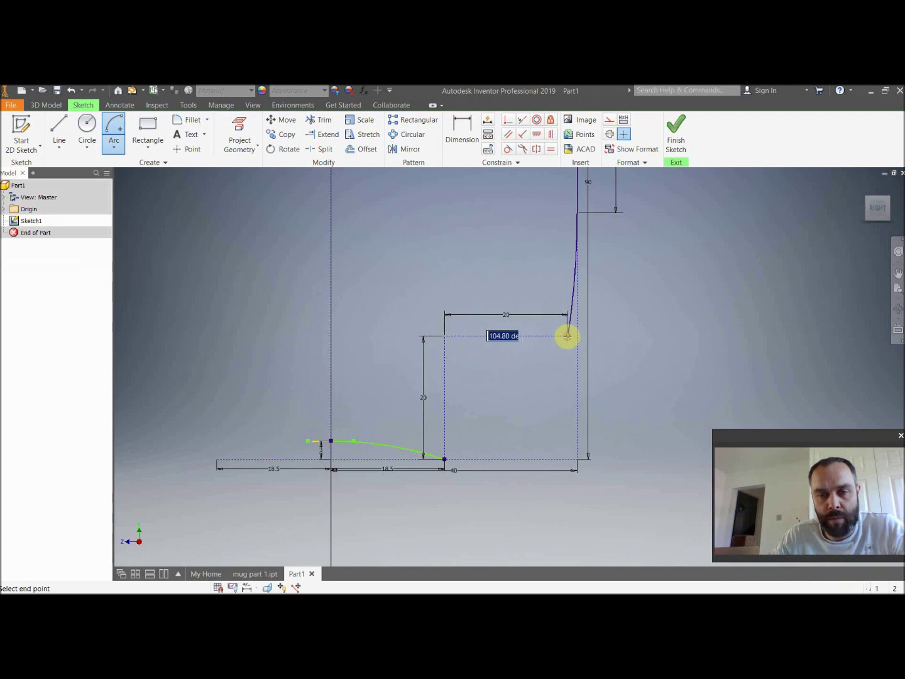
pyautogui.click(446, 459)
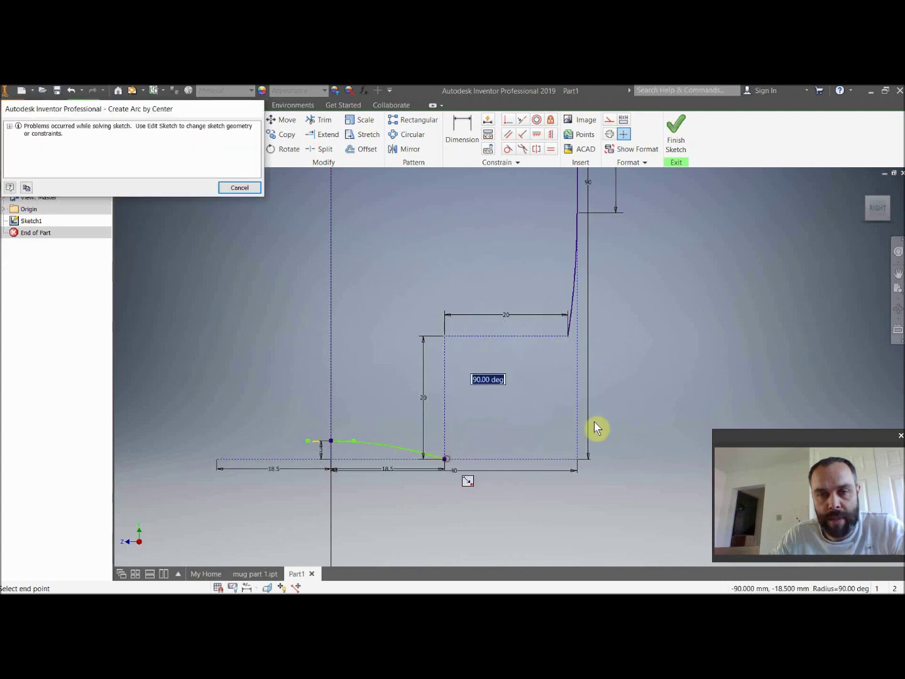
pyautogui.click(247, 190)
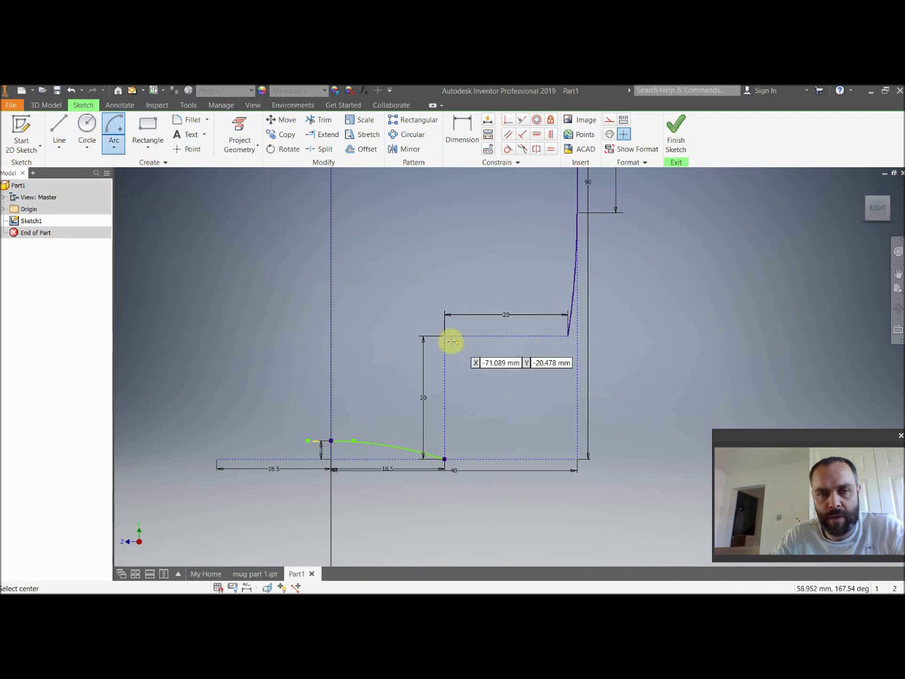
pyautogui.click(444, 336)
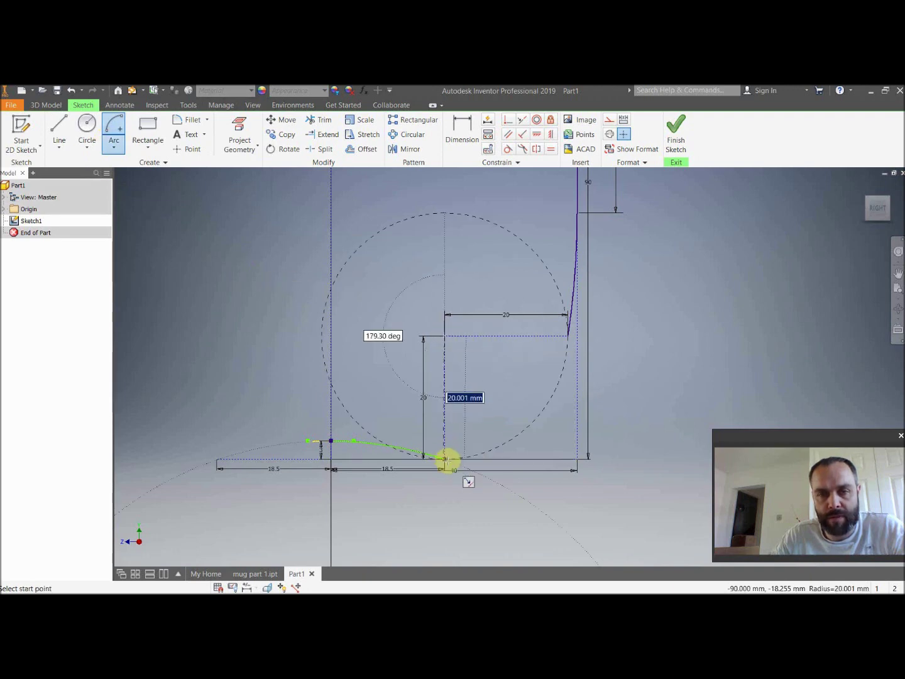
pyautogui.click(445, 459)
pyautogui.click(568, 338)
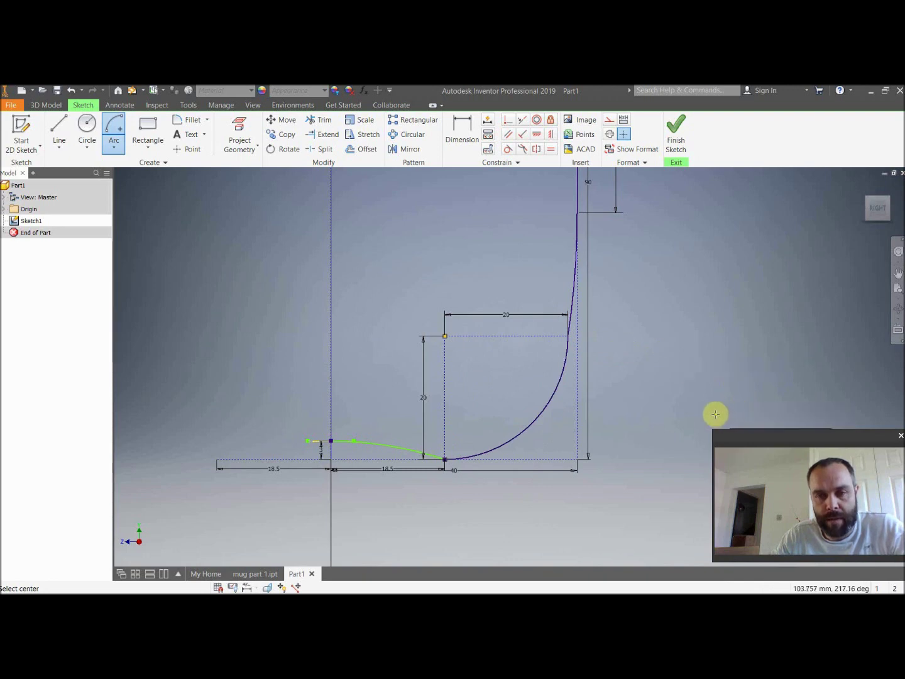
pyautogui.press('Escape')
pyautogui.click(558, 377)
pyautogui.press('Delete')
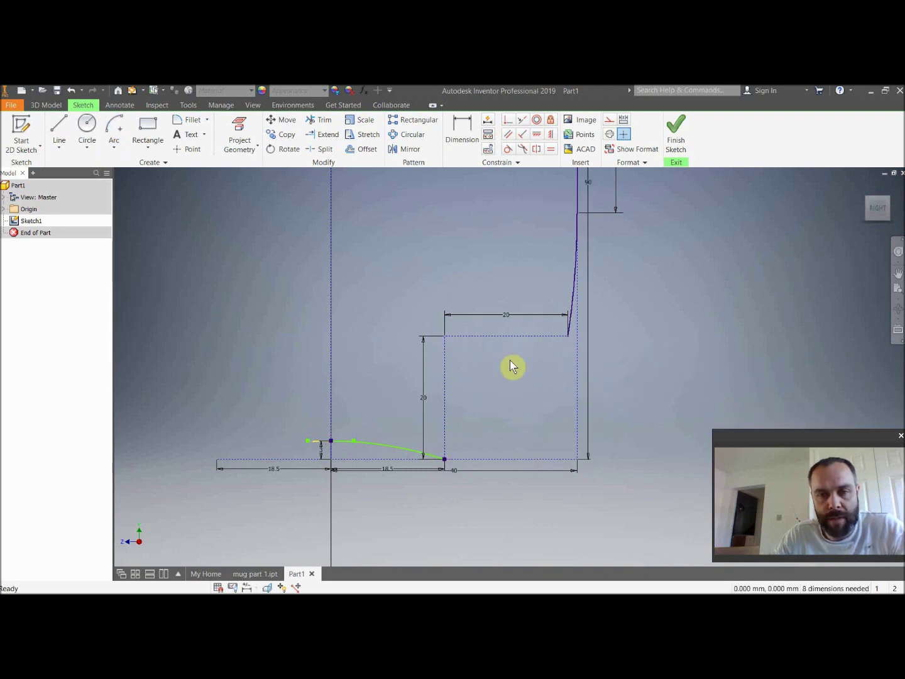
# Step: Draw a tangent arc from the side curve's lower end to the bottom curve's end
pyautogui.click(60, 129)
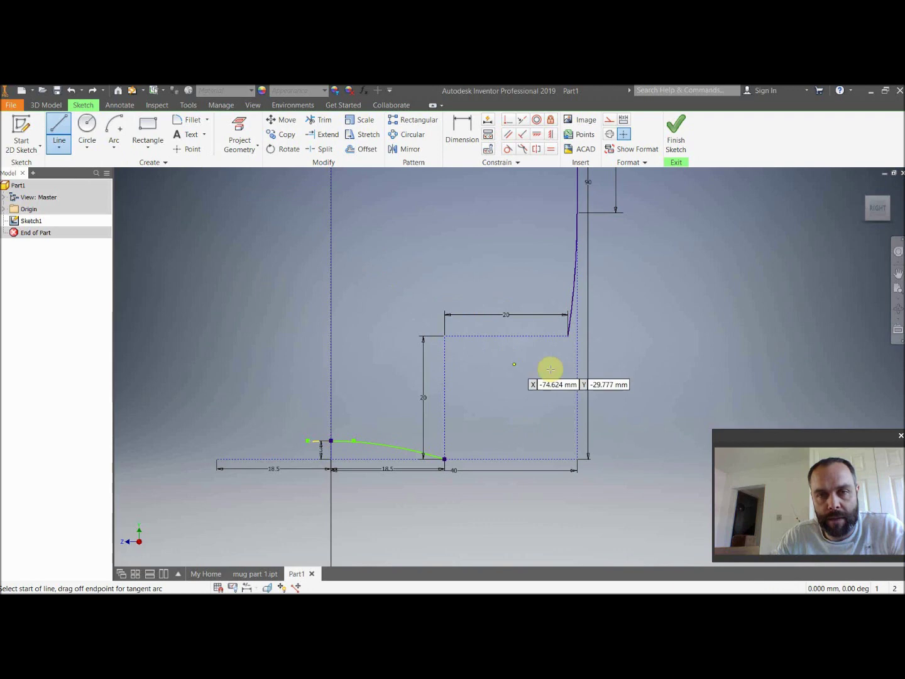
pyautogui.click(567, 336)
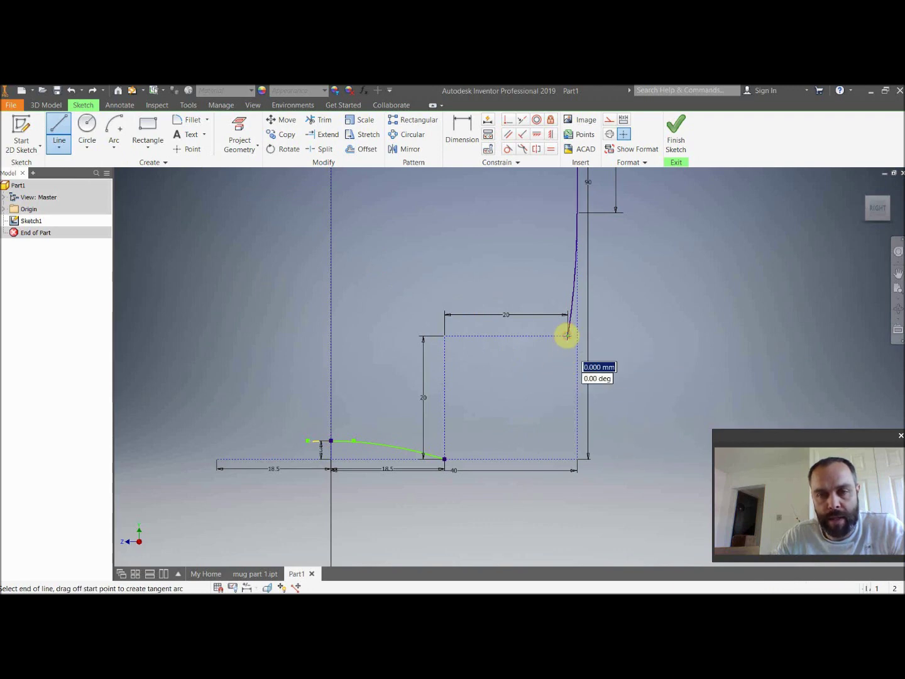
pyautogui.moveTo(567, 338); pyautogui.dragTo(444, 459)
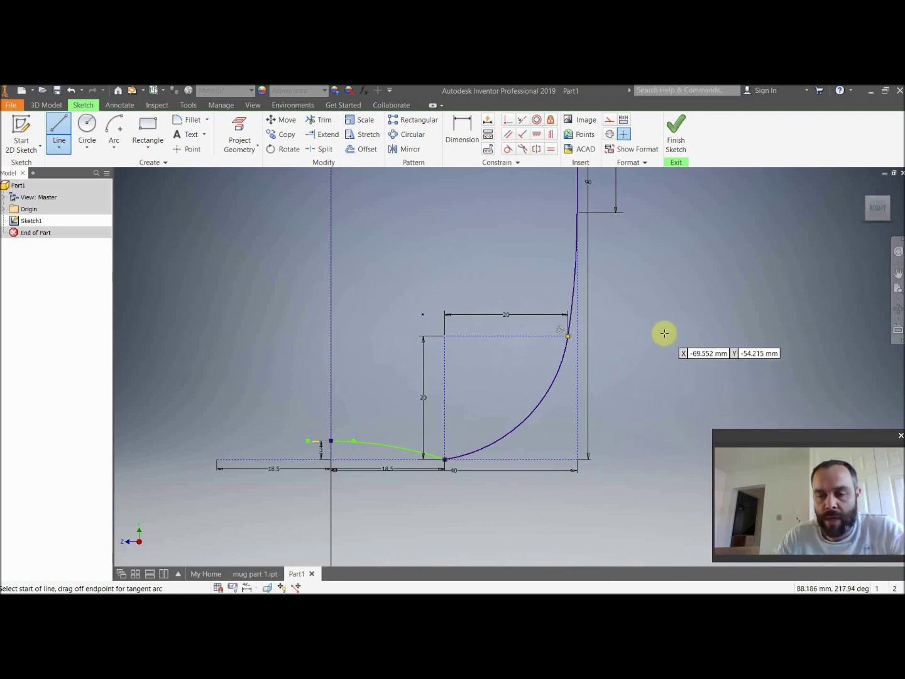
pyautogui.scroll(-4, 681, 276)
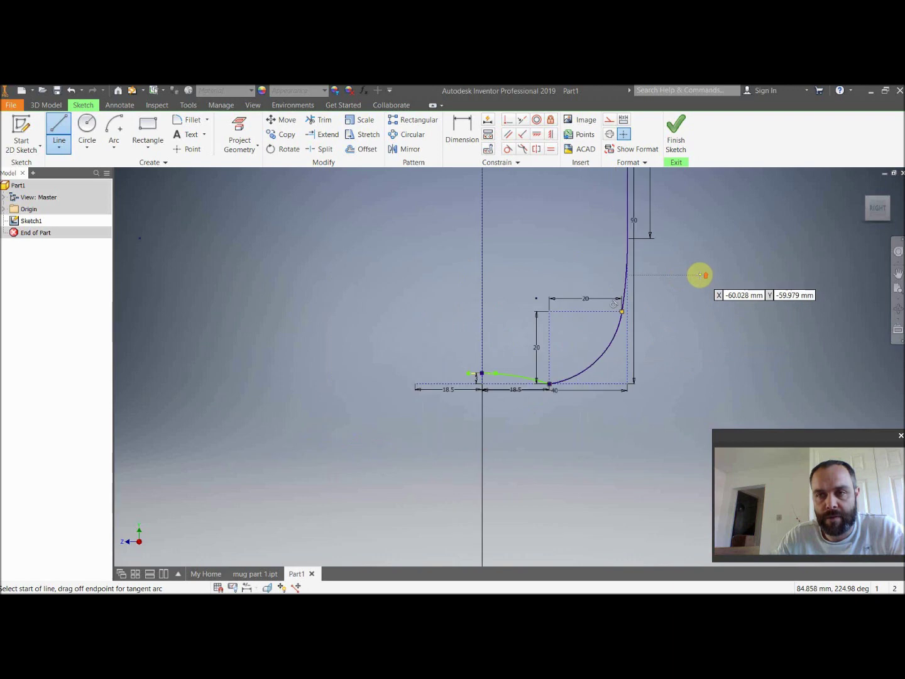
pyautogui.moveTo(701, 238)
pyautogui.mouseDown(button='middle')
pyautogui.moveTo(639, 358)
pyautogui.moveTo(643, 324)
pyautogui.mouseUp(button='middle')
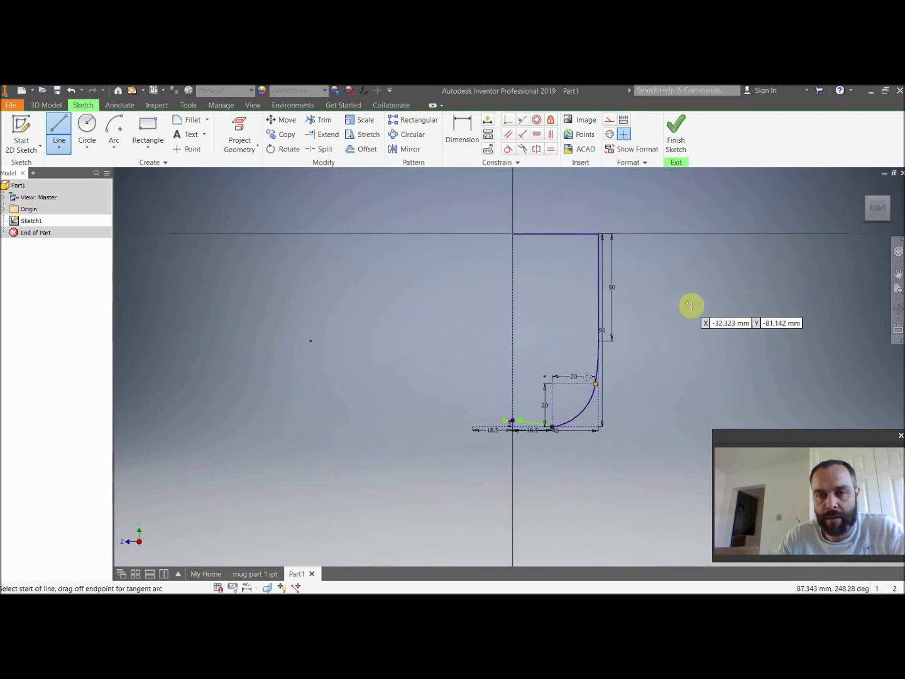